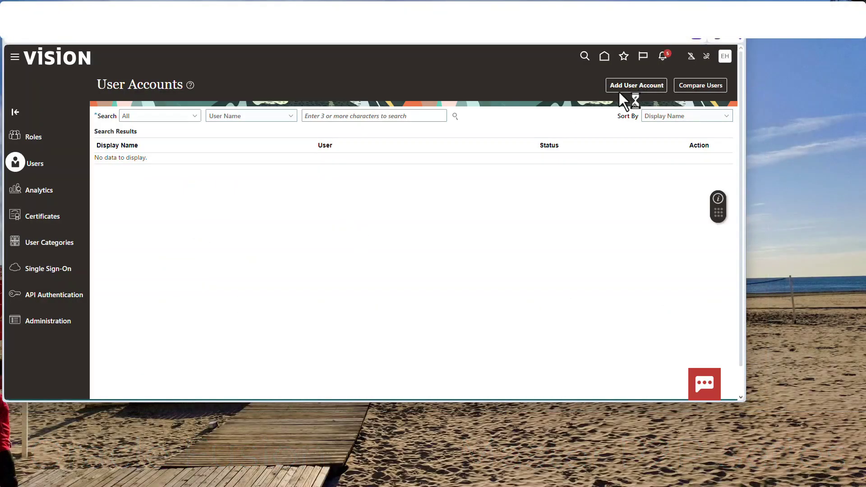
Start a new user account and enter the person's first and last name.
left_click(619, 91)
left_click(520, 152)
key("Tab")
key("Tab")
key("Tab")
key("Tab")
key("Tab")
key("Tab")
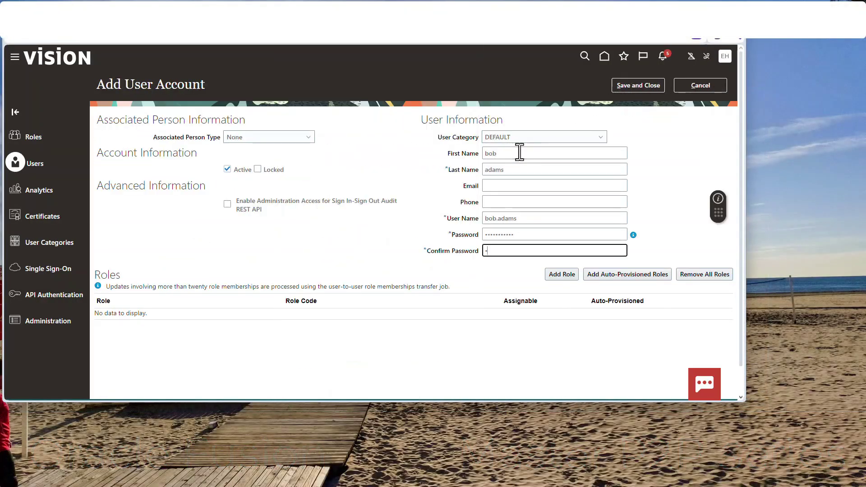
key("Tab")
Add the IT Security Manager and Employee roles to the account.
left_click(562, 275)
left_click(377, 132)
type("it sec")
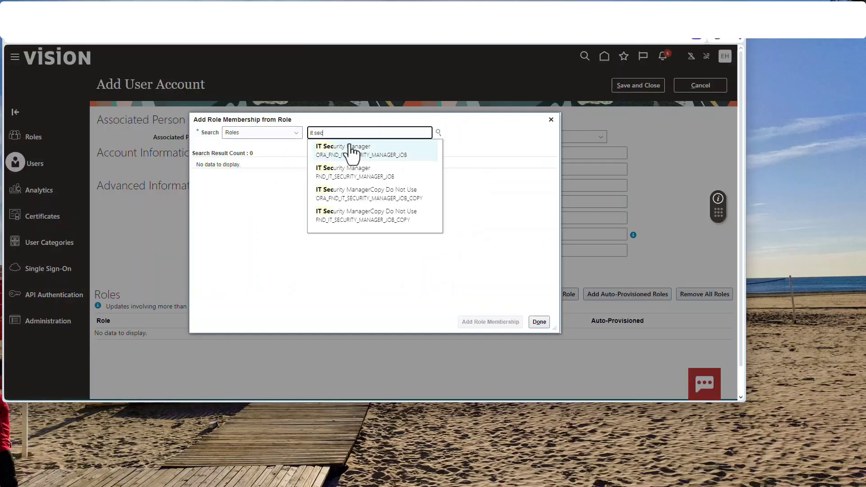
left_click(348, 150)
left_click(490, 322)
type("empl")
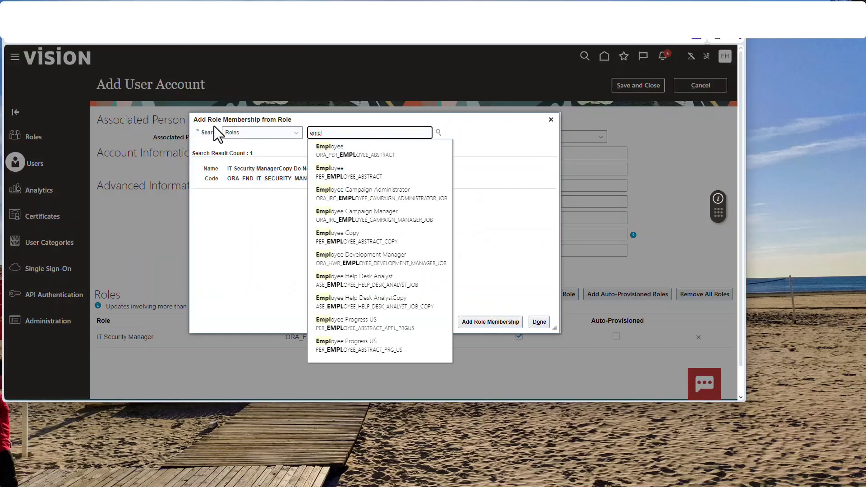
left_click(364, 149)
left_click(496, 322)
Add the Application Implementation Consultant and Human Capital Management Integration Specialist roles.
type("app")
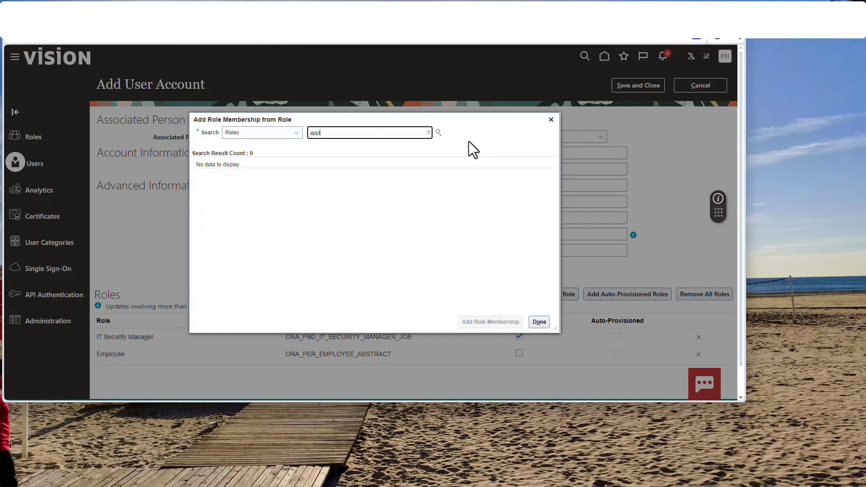
type("lication im")
key("BackSpace")
key("BackSpace")
key("BackSpace")
key("BackSpace")
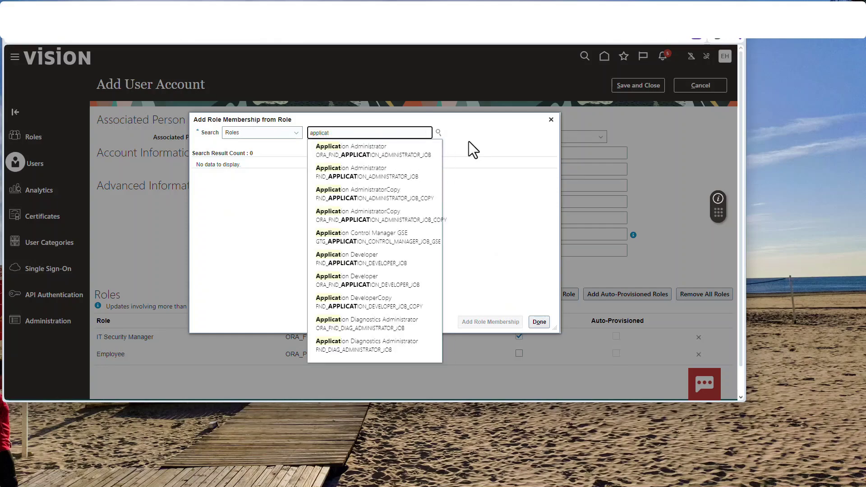
type("ion impl")
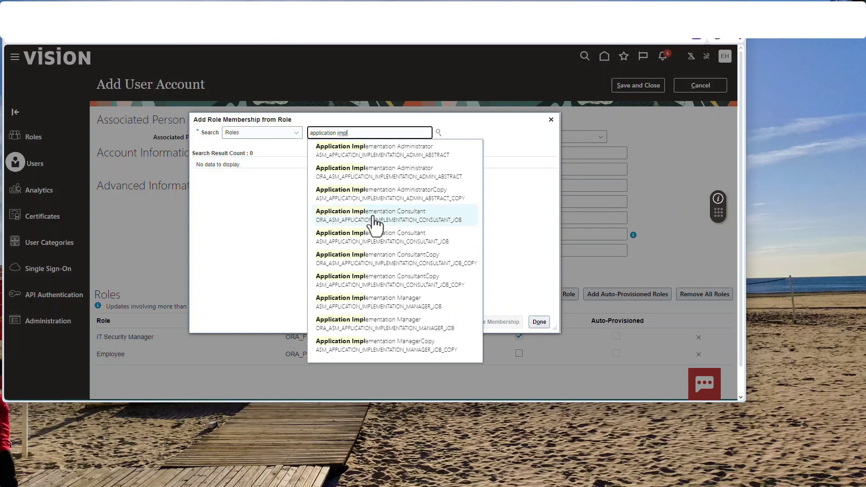
left_click(373, 218)
left_click(499, 323)
triple_click(425, 137)
type("human")
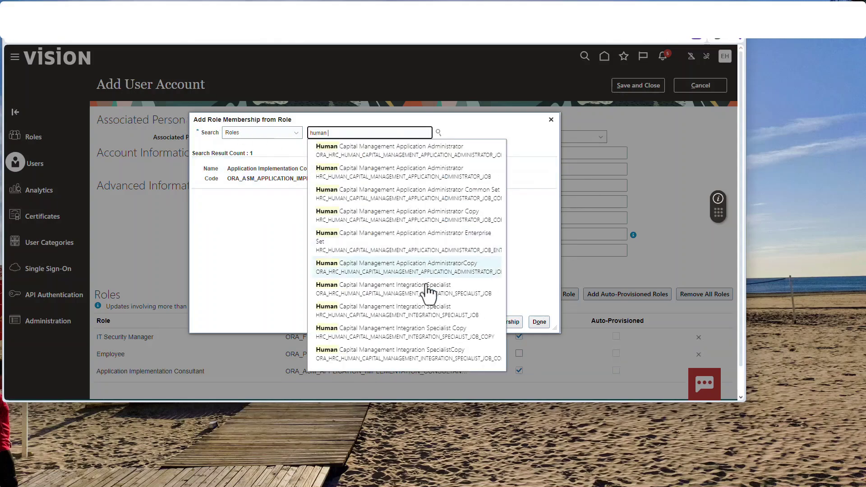
left_click(410, 286)
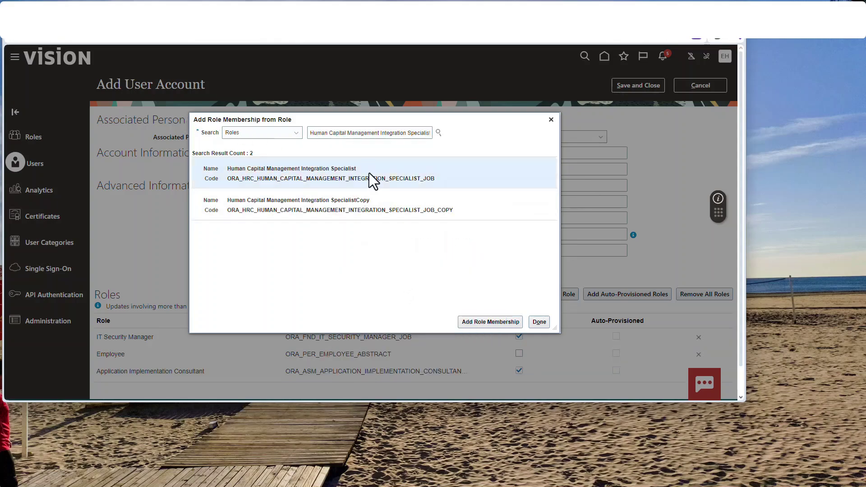
left_click(499, 322)
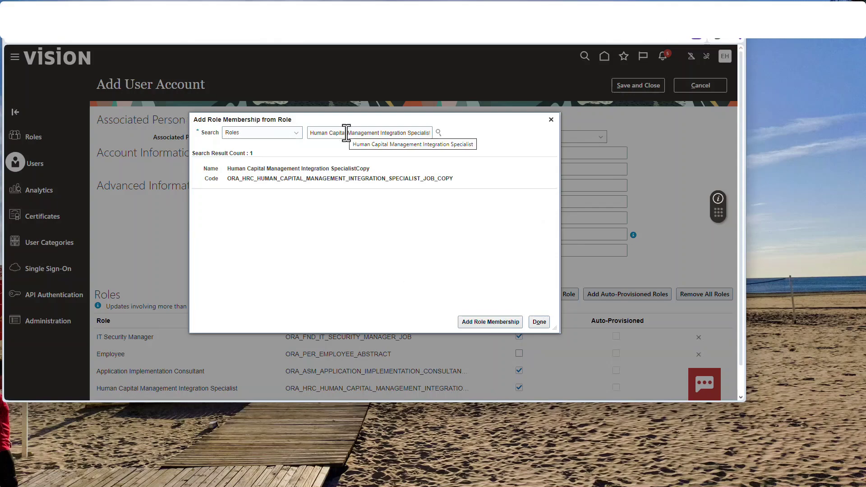
Add the Product Data Steward role and finish with the role dialog.
type("product")
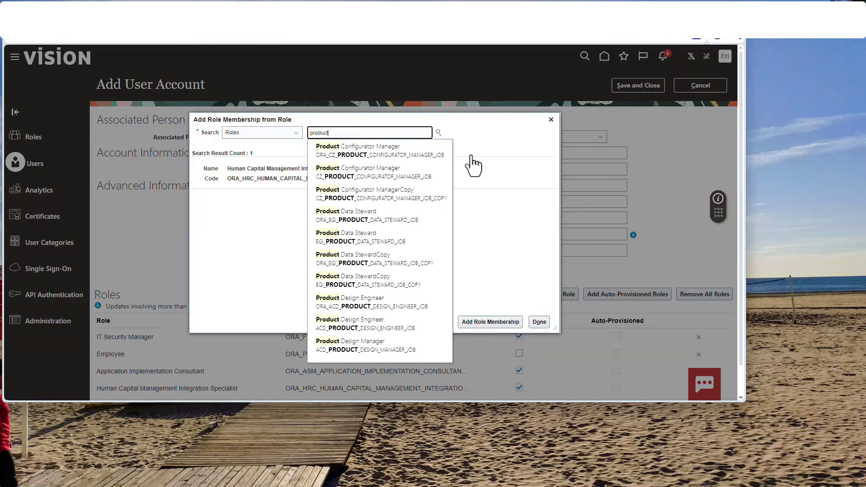
left_click(361, 224)
left_click(514, 323)
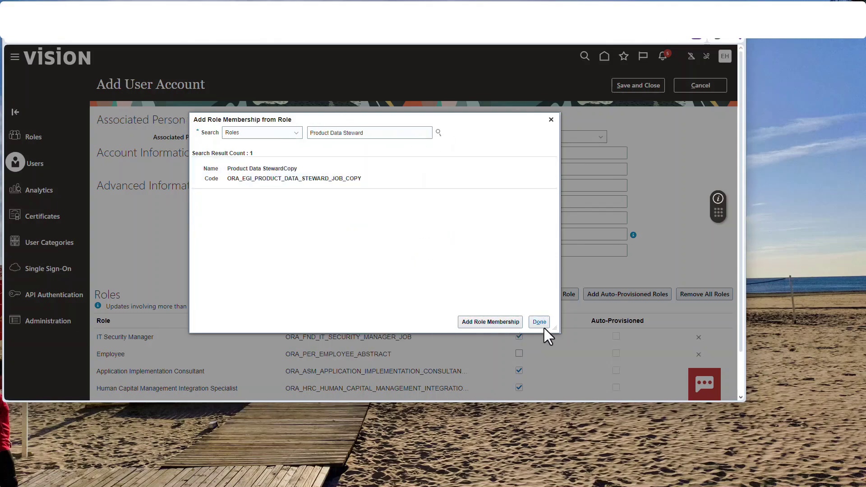
left_click(540, 322)
scroll(541, 329, "down", 2)
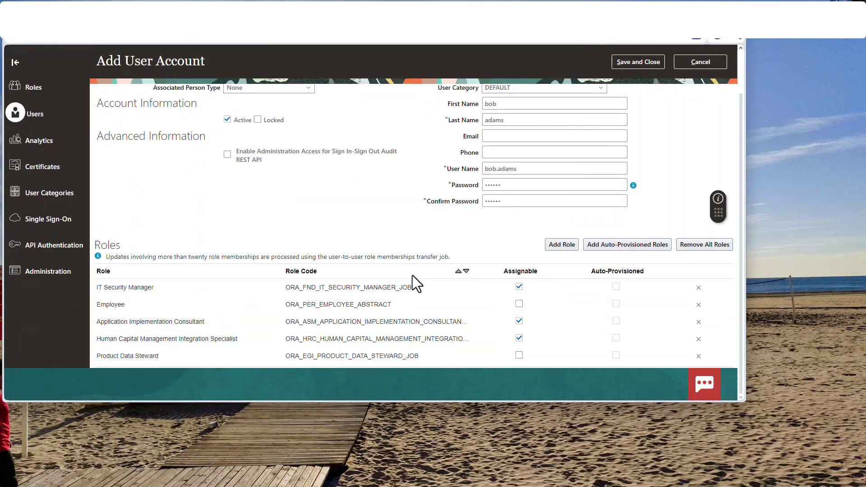
Save the new user account and sign in as that user.
scroll(416, 284, "up", 2)
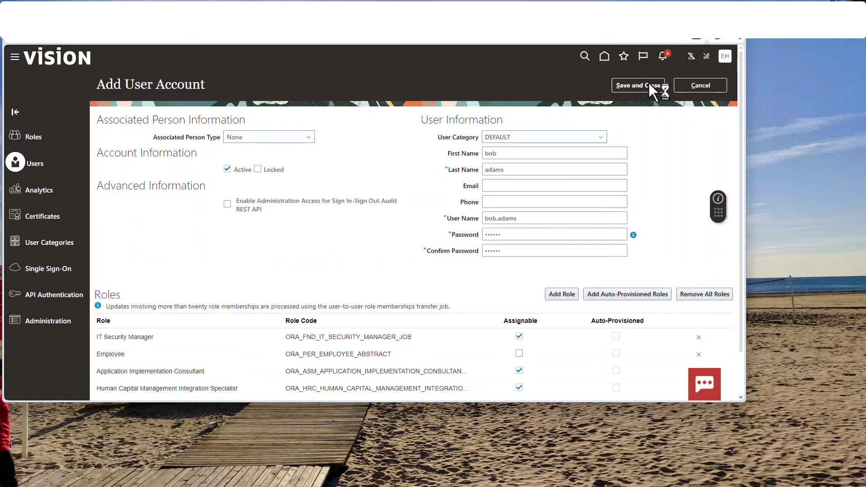
left_click(725, 56)
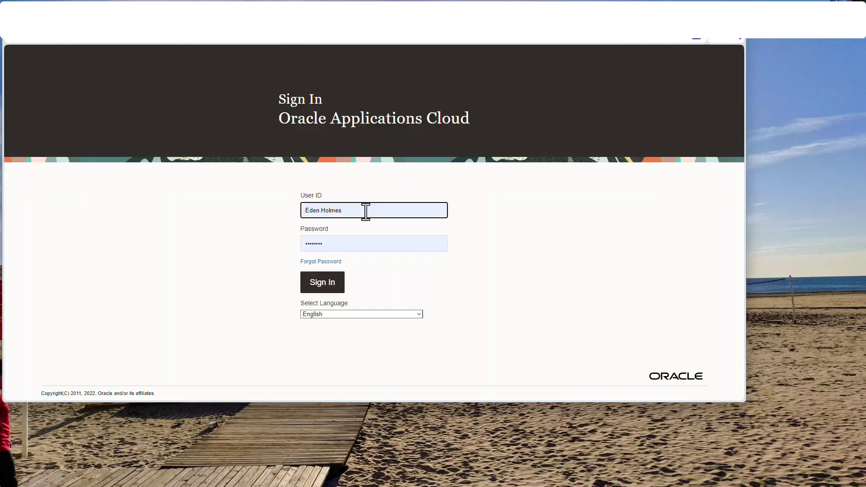
left_click(334, 277)
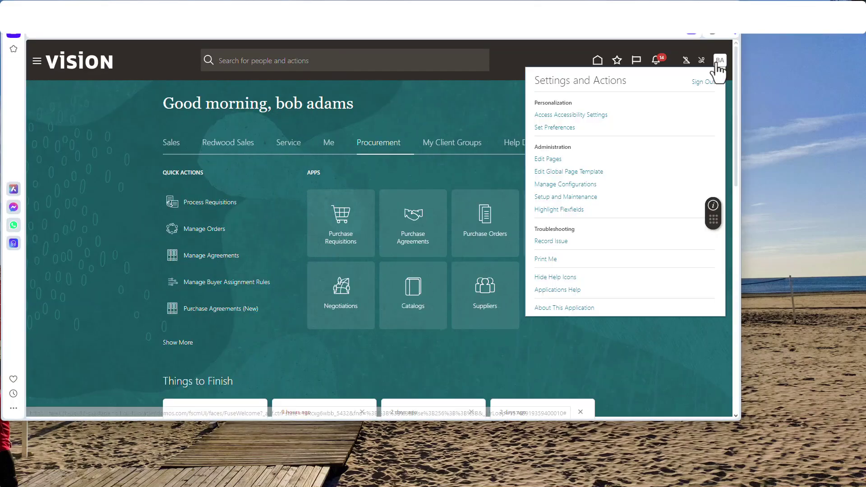
Review the Purchasing catalog's 204.54 Laptops category in Manage Functional Area Catalogs, then cancel out.
left_click(568, 198)
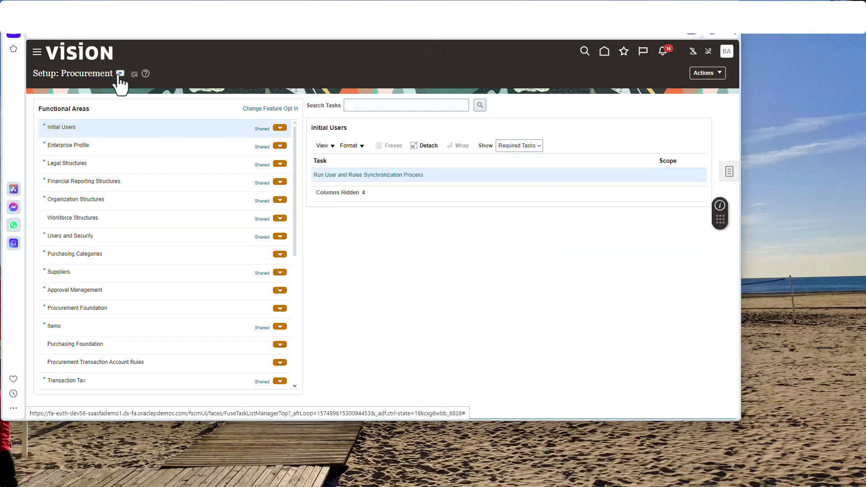
left_click(120, 254)
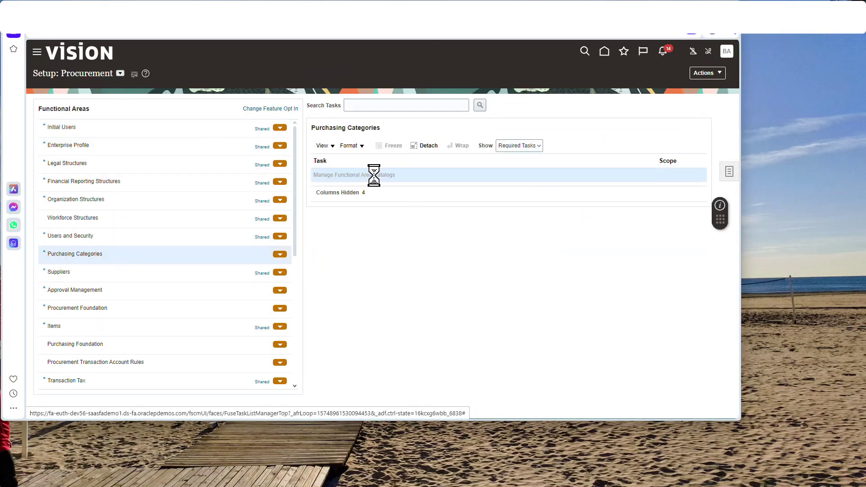
left_click(126, 101)
key("Return")
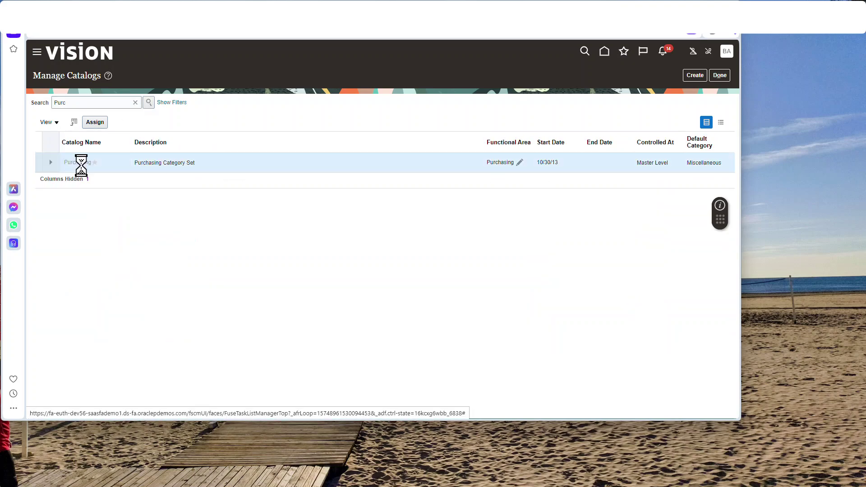
left_click(81, 162)
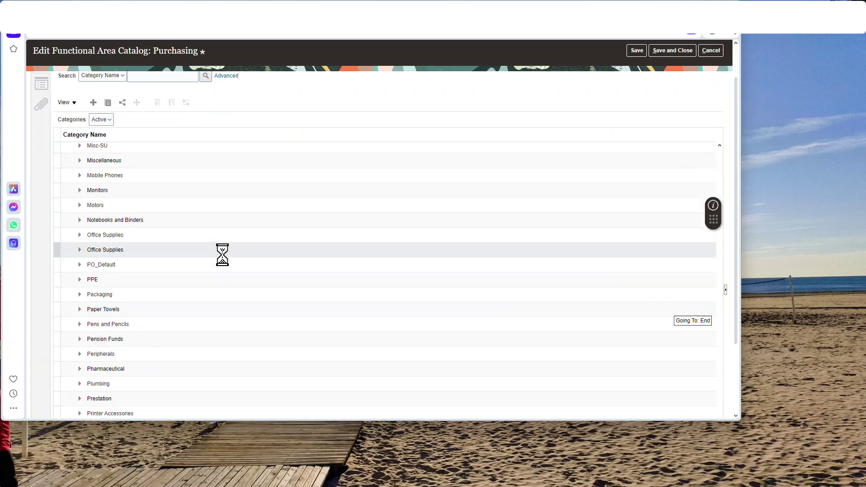
left_click(180, 209)
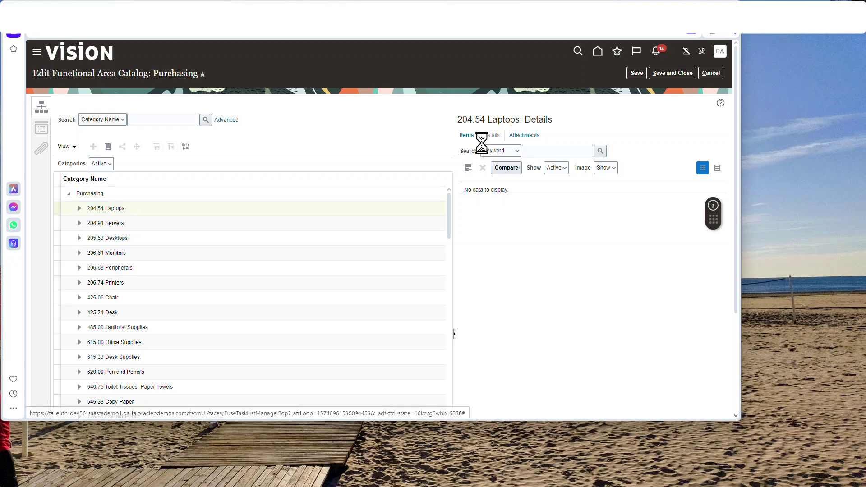
left_click(630, 173)
left_click(640, 191)
left_click(718, 74)
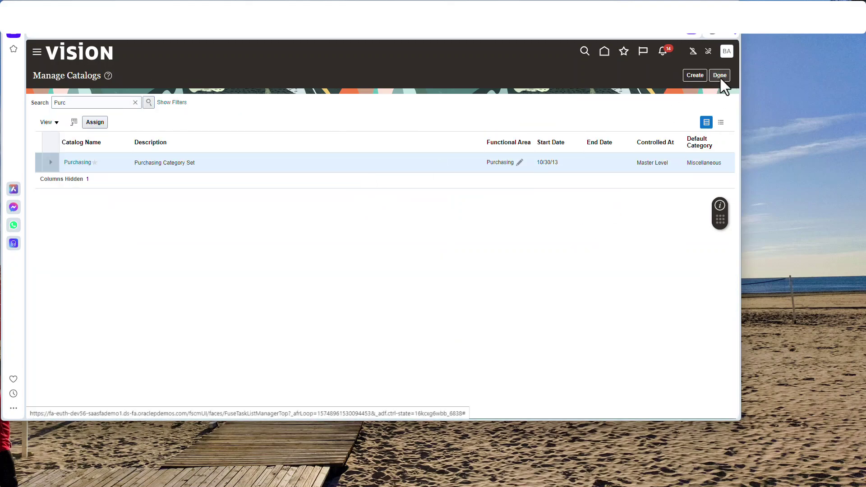
left_click(721, 75)
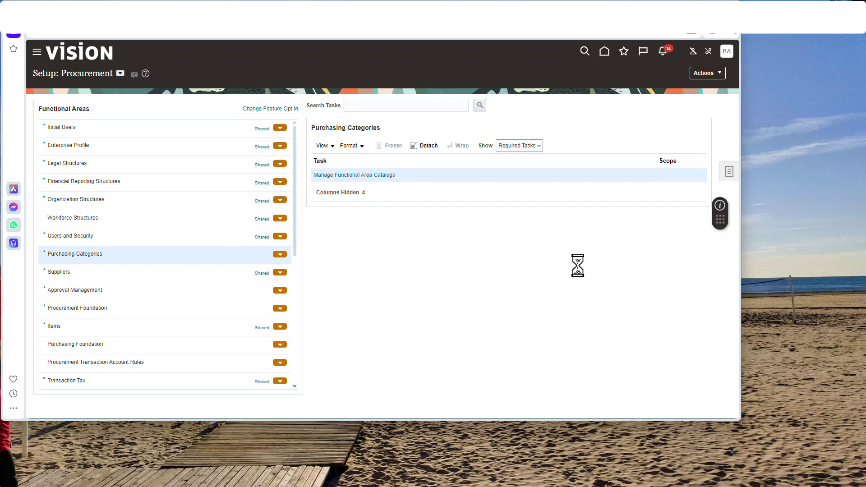
Search Google for 'docs oracle fusion' in a new tab and open the Oracle Help Center result.
left_click(134, 39)
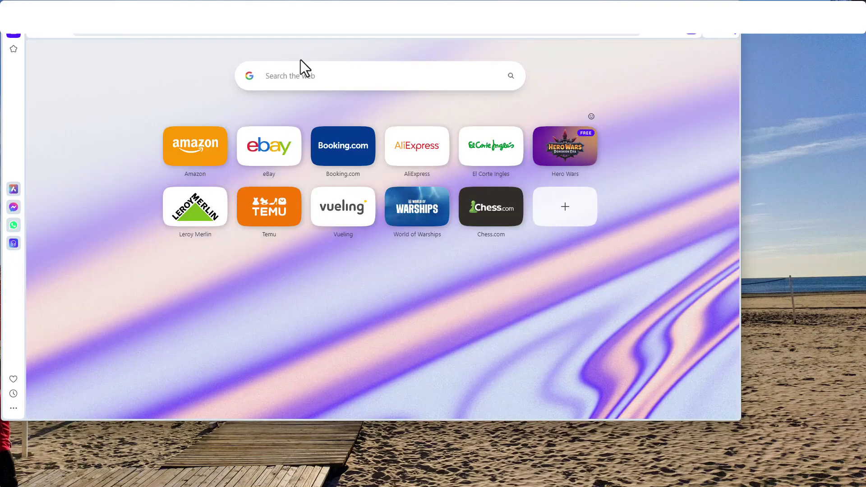
left_click(295, 73)
type("docs")
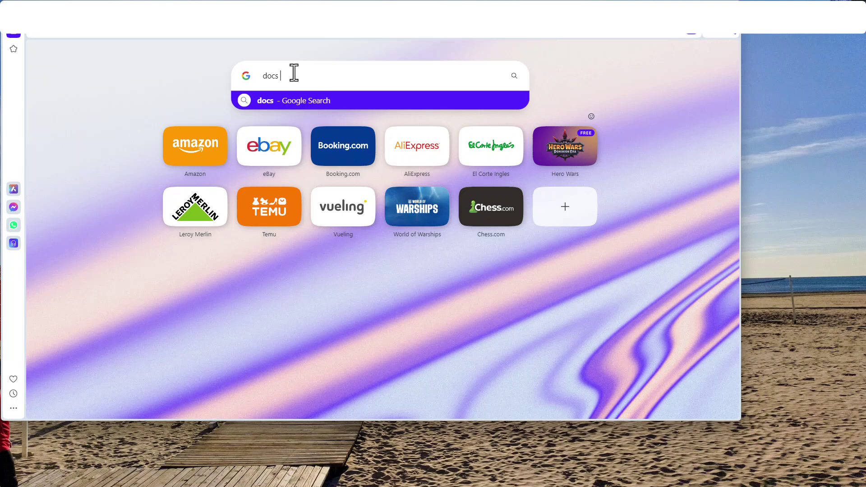
type(" oracle fusion")
key("Return")
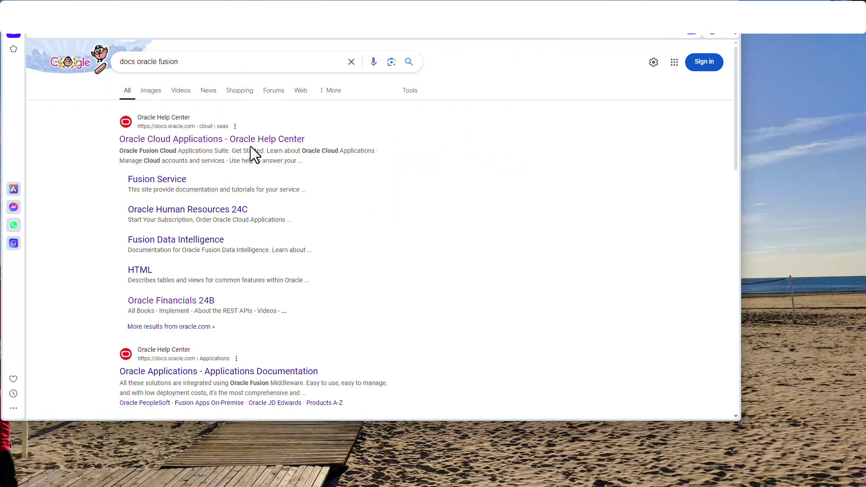
left_click(248, 138)
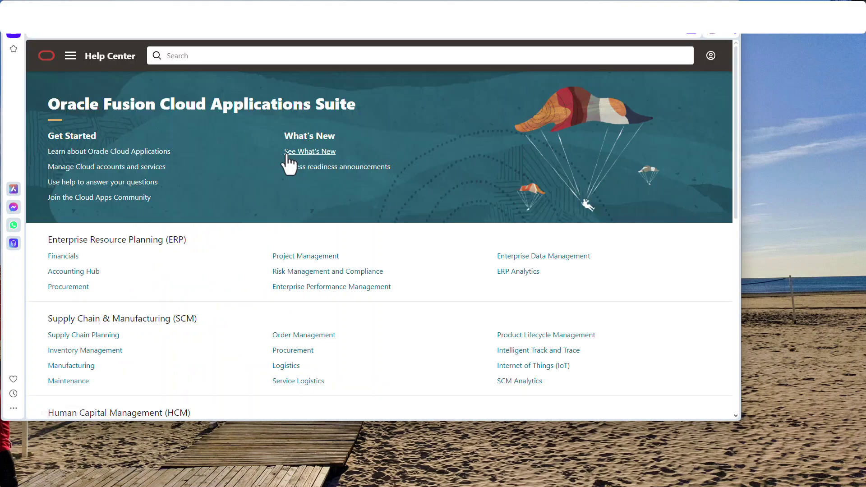
Open the FBDI for SCM book from the Supply Chain & Manufacturing Implementation books.
scroll(139, 242, "down", 1)
left_click(61, 231)
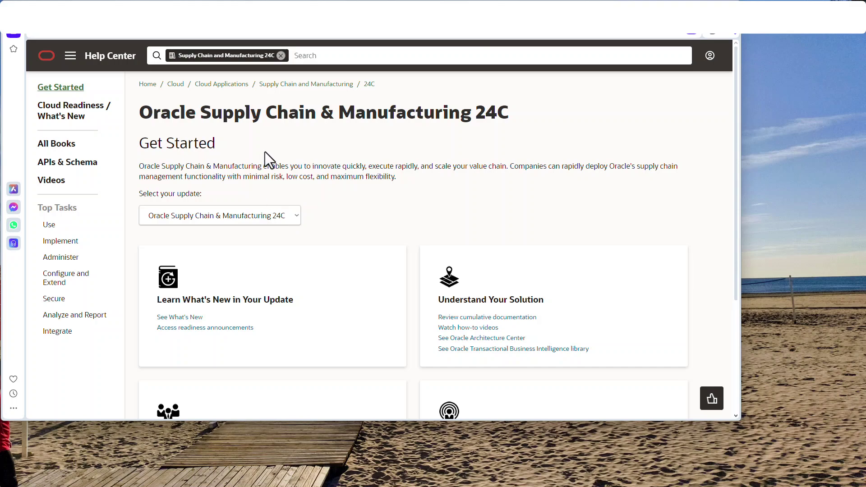
left_click(72, 145)
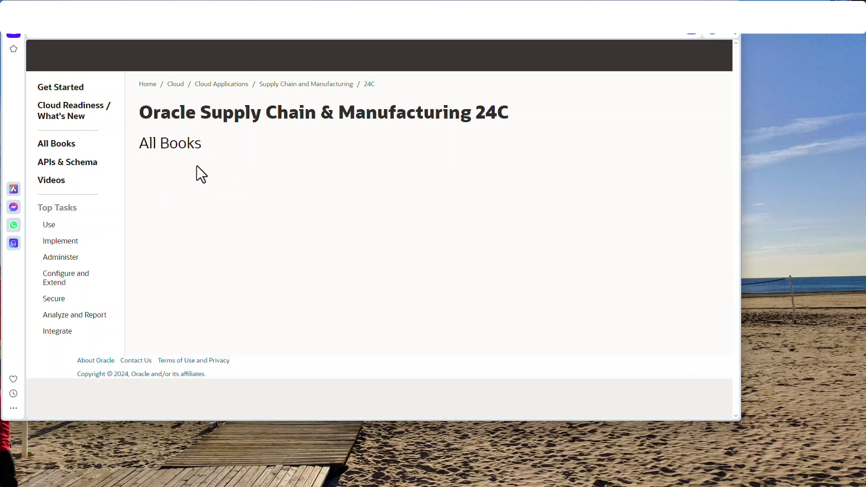
left_click(214, 170)
left_click(188, 213)
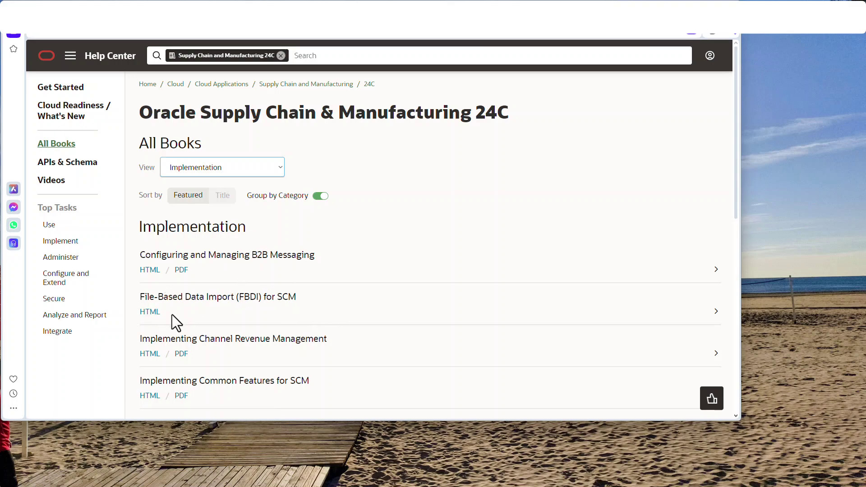
left_click(150, 313)
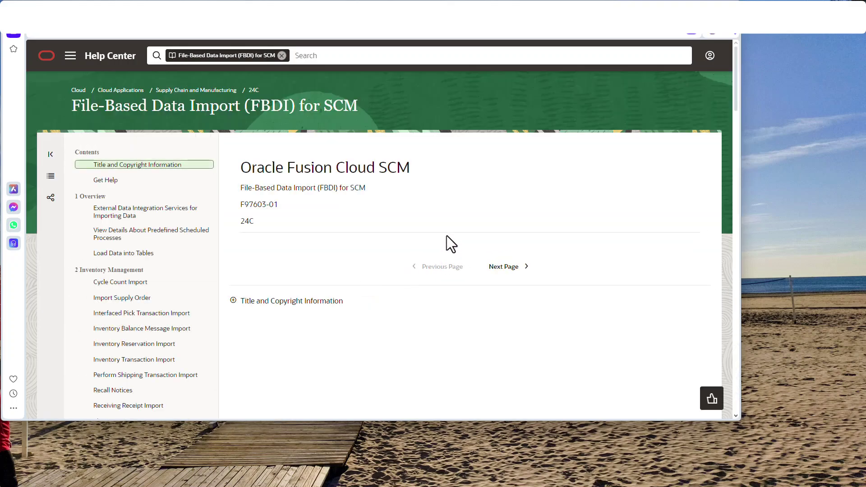
Go to the Catalog import page and download EgpCatalogImportTemplate.xlsm.
scroll(110, 270, "down", 3)
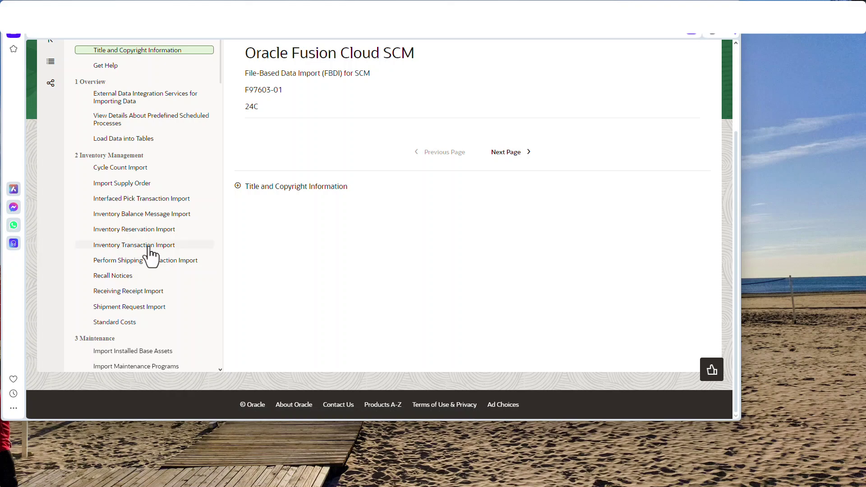
scroll(149, 253, "down", 10)
scroll(151, 233, "down", 5)
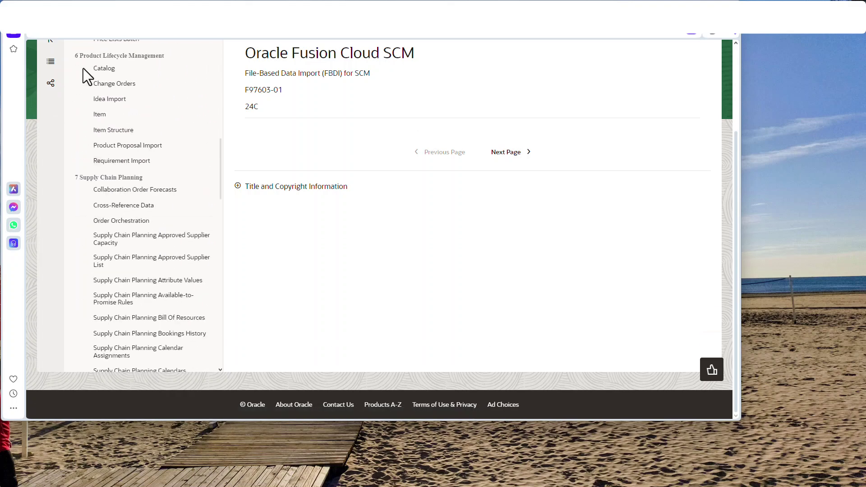
left_click(124, 68)
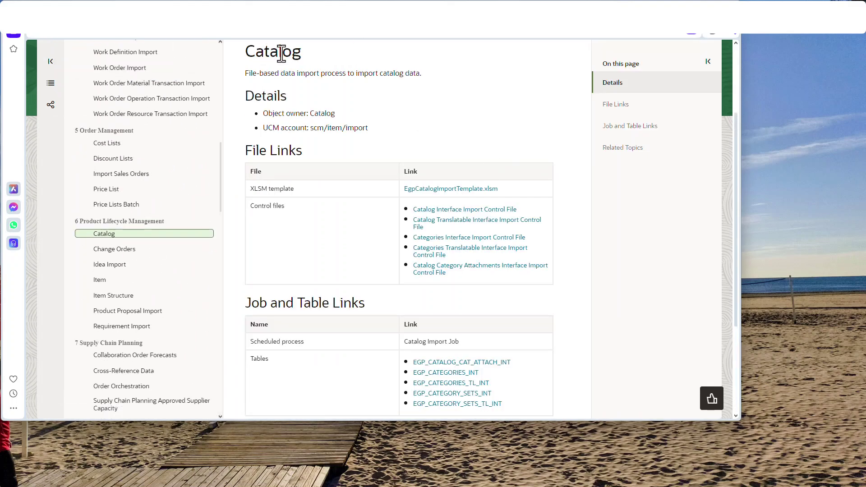
left_click(454, 190)
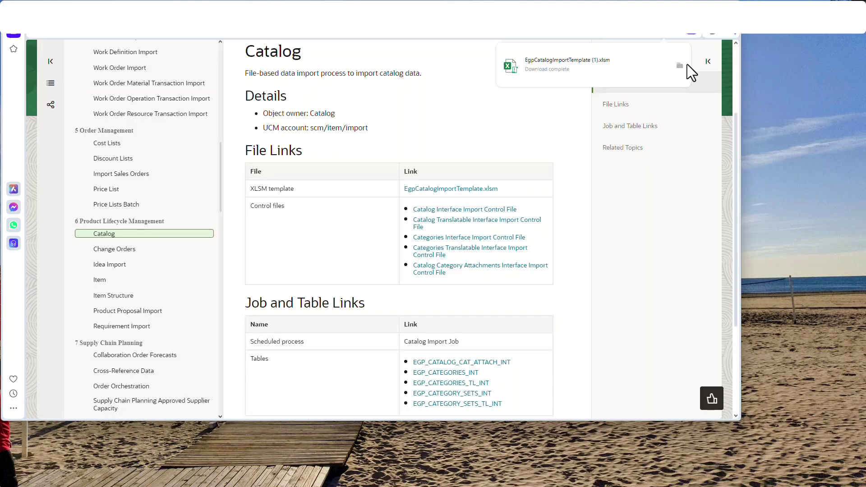
Unblock EgpCatalogImportTemplate (1).xlsm in its Properties, then open it in Excel.
left_click(681, 67)
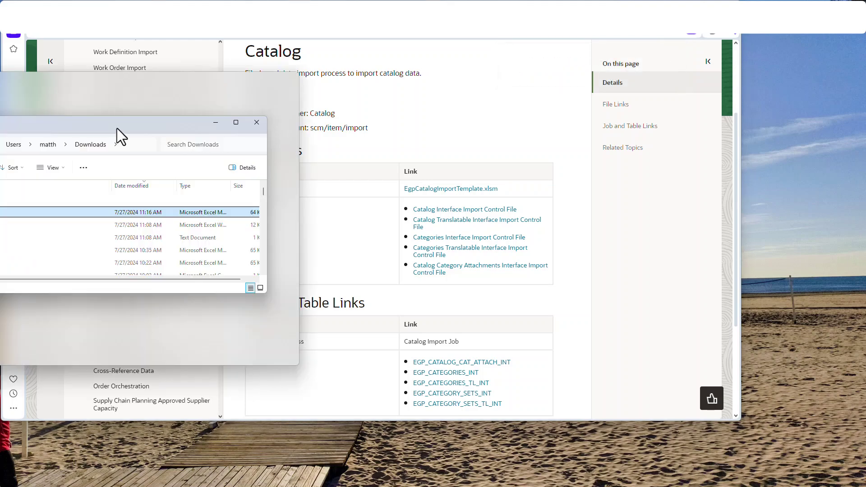
left_click_drag(116, 134, 418, 80)
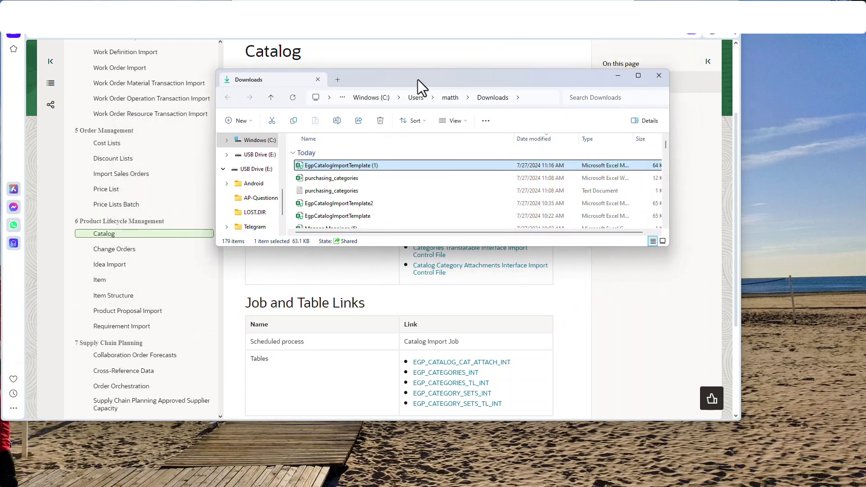
right_click(410, 164)
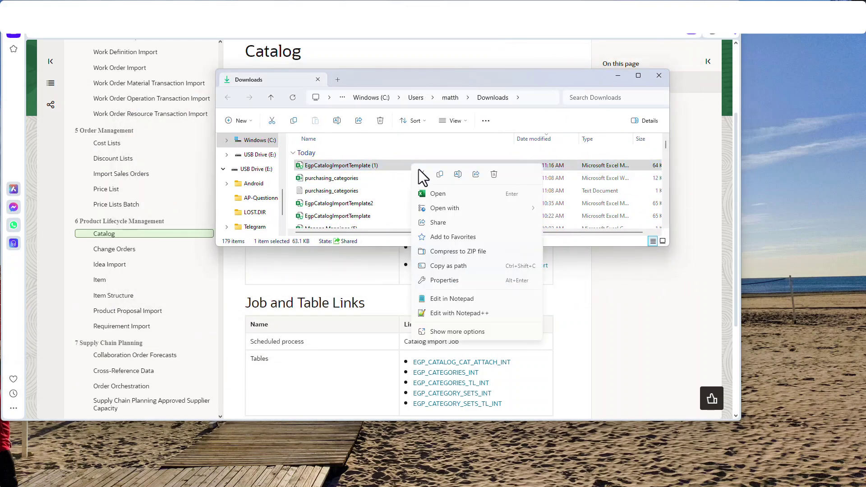
left_click(495, 282)
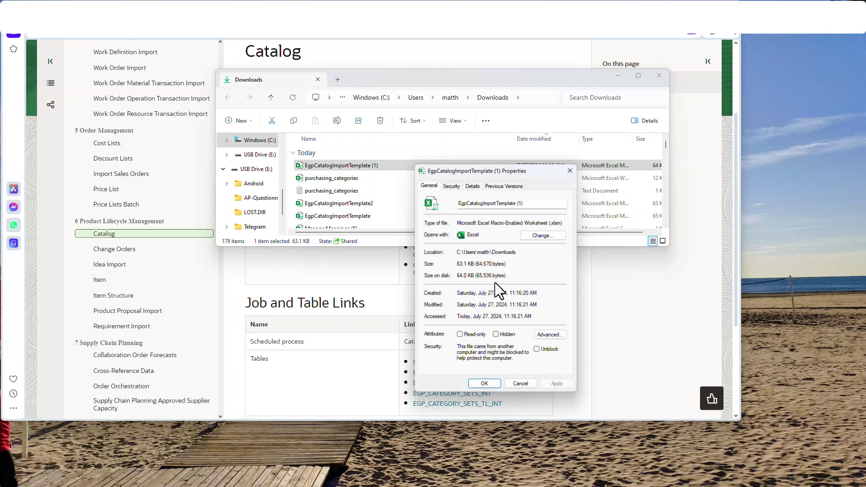
left_click(548, 350)
left_click(557, 385)
left_click(484, 385)
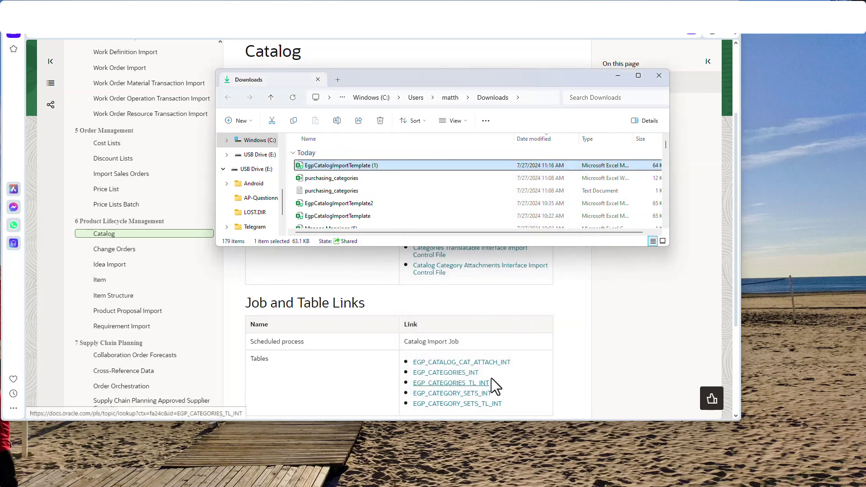
double_click(407, 166)
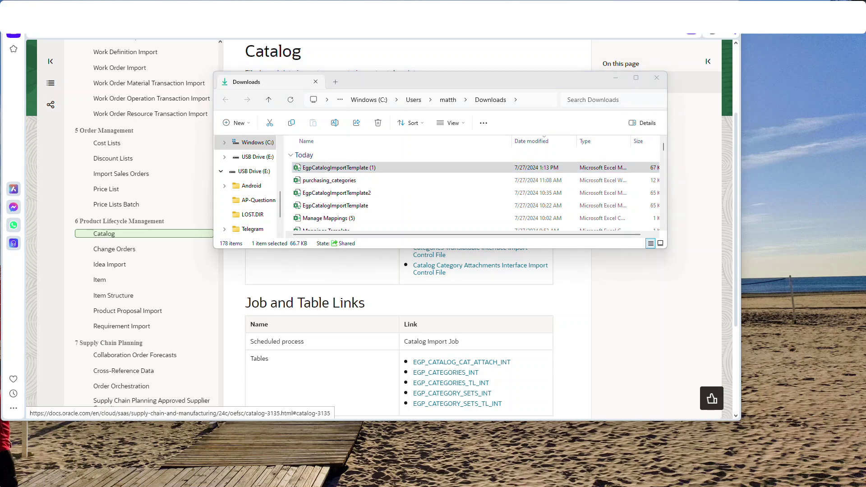
left_click(167, 225)
left_click(199, 223)
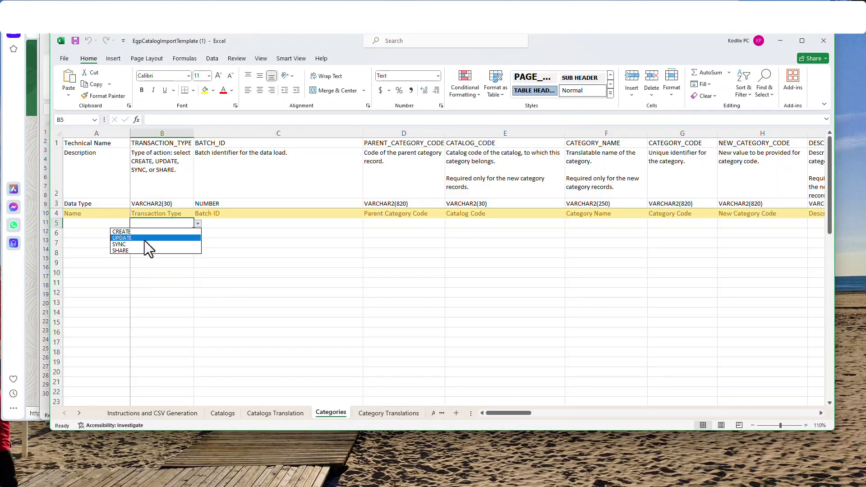
left_click(147, 231)
left_click(234, 225)
type("1000199981")
key("Tab")
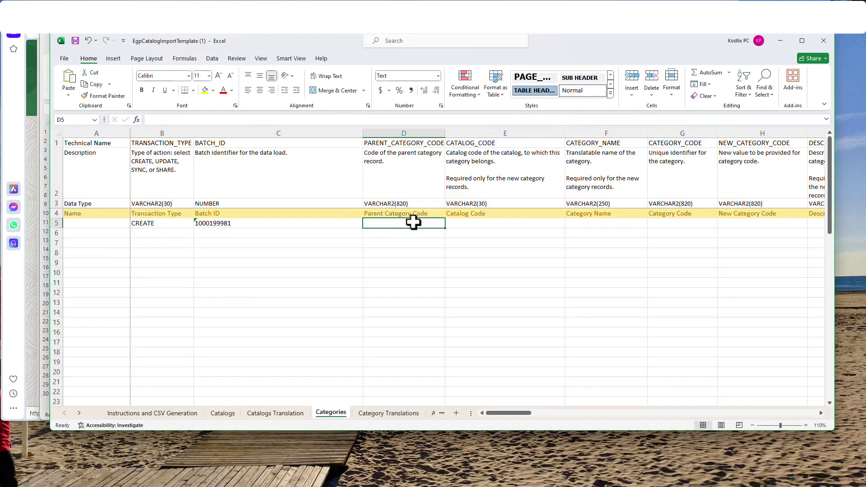
left_click(465, 220)
type("Purchasing")
key("Tab")
key("Tab")
key("Tab")
key("Tab")
key("Tab")
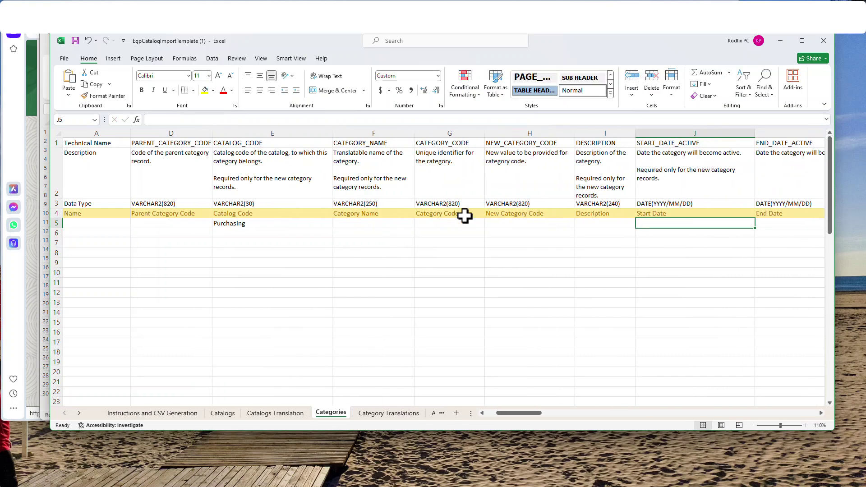
type("2020/")
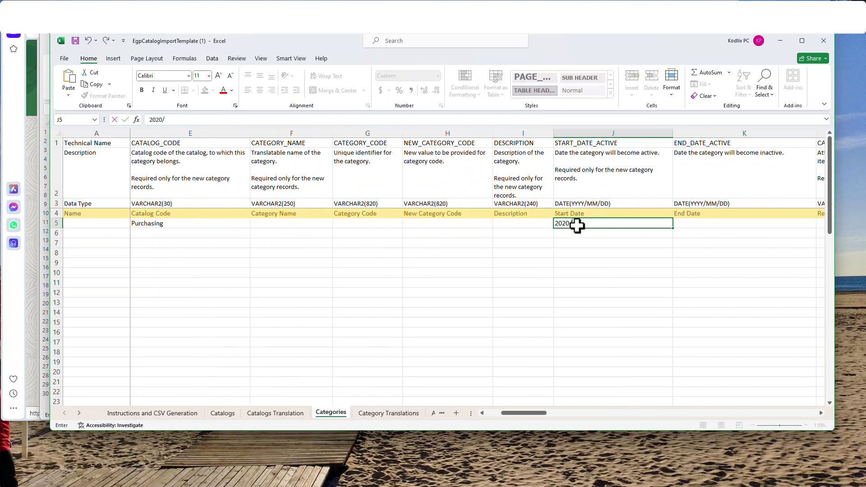
type("01/01")
key("Tab")
key("Tab")
Fill the item-only assignment flag in row 5 and return to category name cell F5.
type("0")
key("Return")
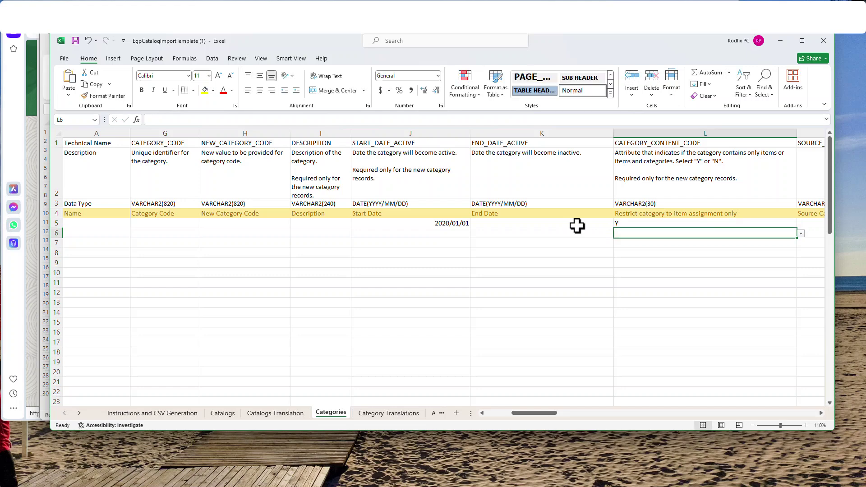
key("ctrl+Home")
key("Right")
key("Right")
key("Right")
key("Right")
key("Right")
key("Left")
key("Left")
key("Left")
key("Right")
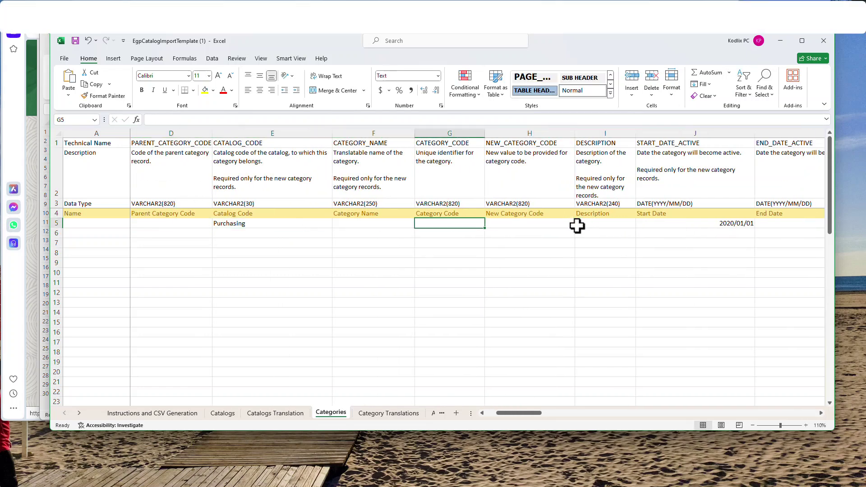
key("Left")
Copy the ME. category names in B1:B50 from purchasing_categories, then close that workbook.
key("alt+Tab")
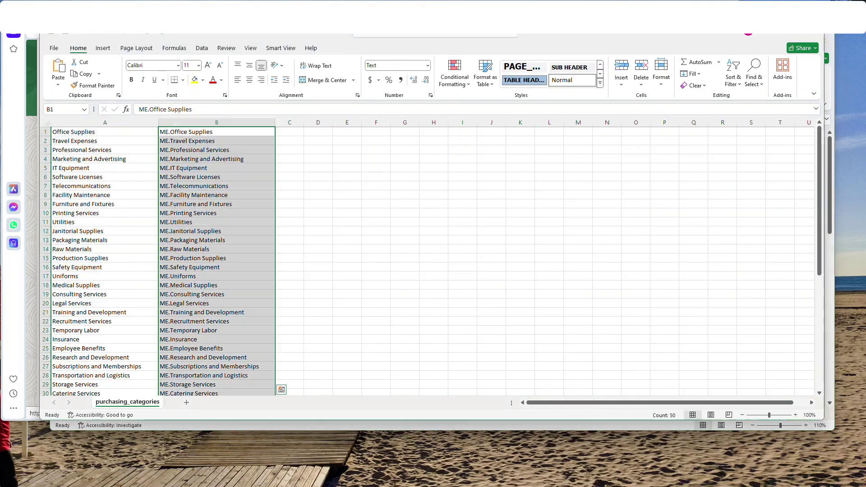
left_click(336, 251)
scroll(335, 259, "down", 10)
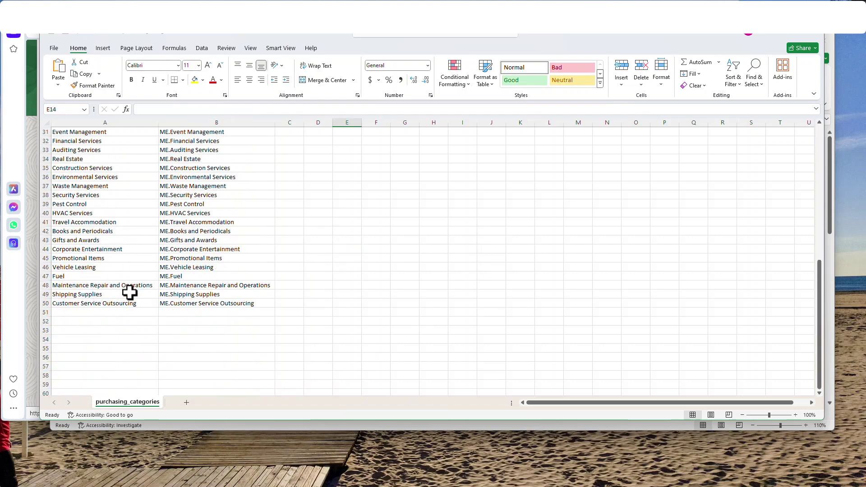
scroll(129, 293, "up", 10)
left_click(199, 133)
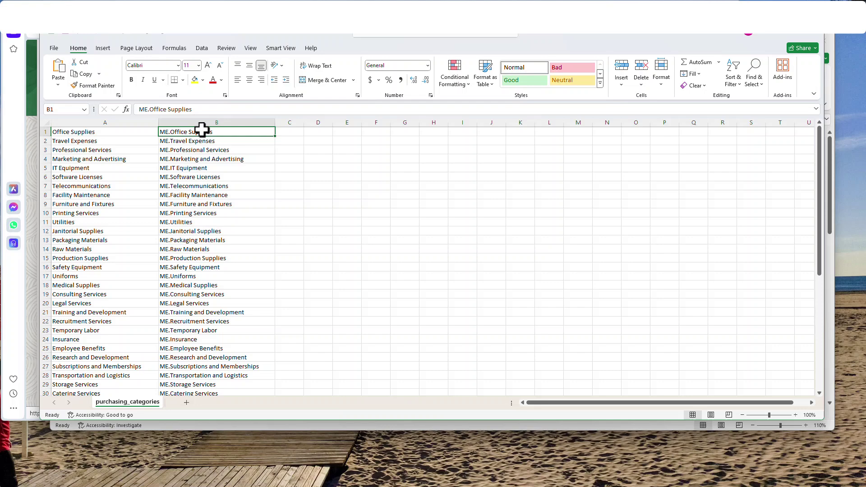
left_click(108, 140)
left_click(176, 158)
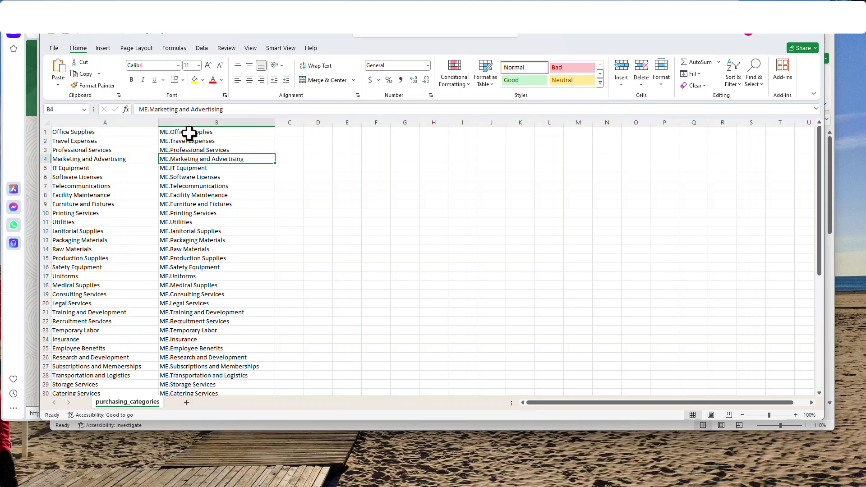
left_click_drag(189, 133, 223, 362)
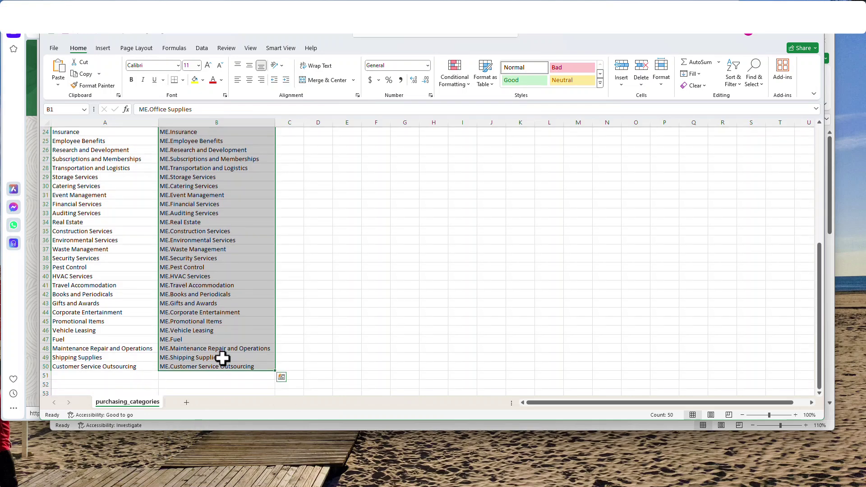
left_click(84, 73)
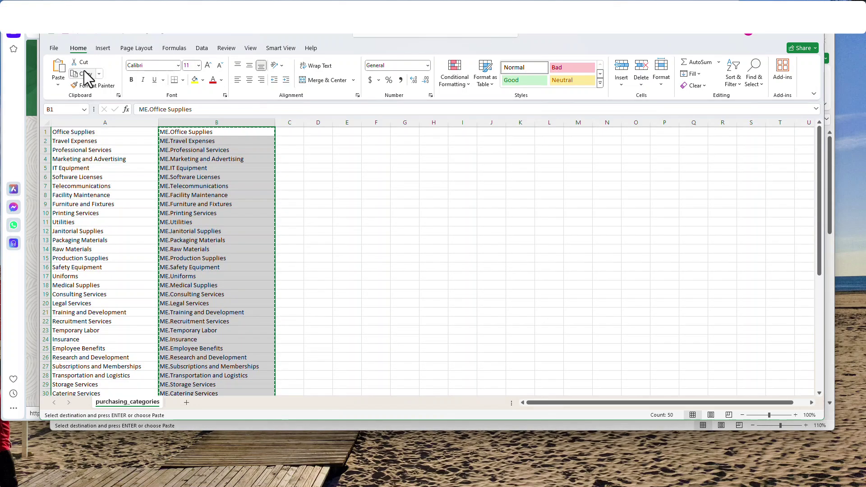
left_click(773, 35)
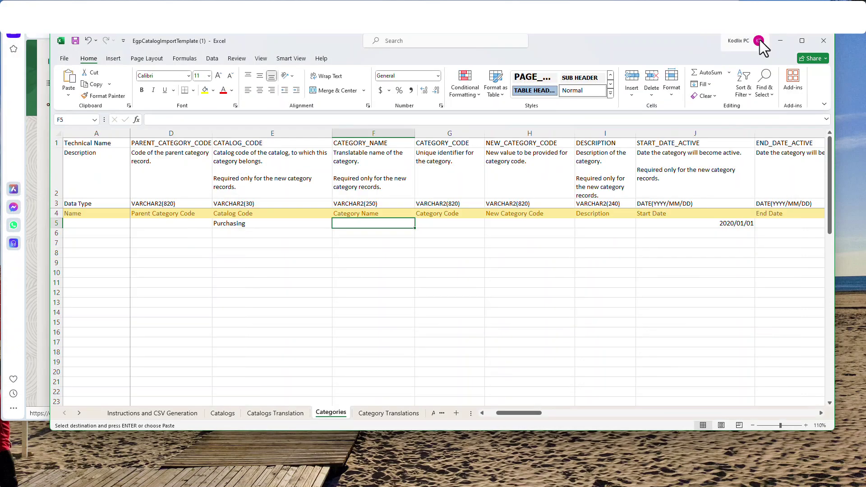
Paste the 50 ME. names as values into the Category Name, Category Code and Description columns.
left_click(69, 97)
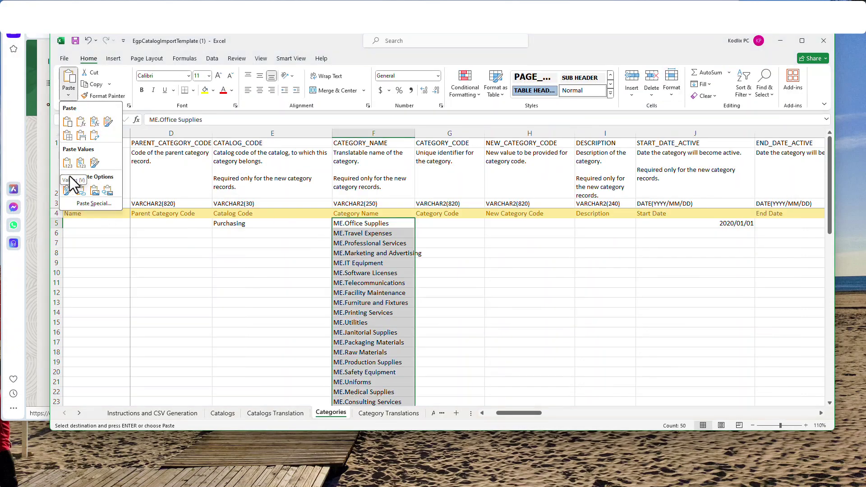
left_click(68, 164)
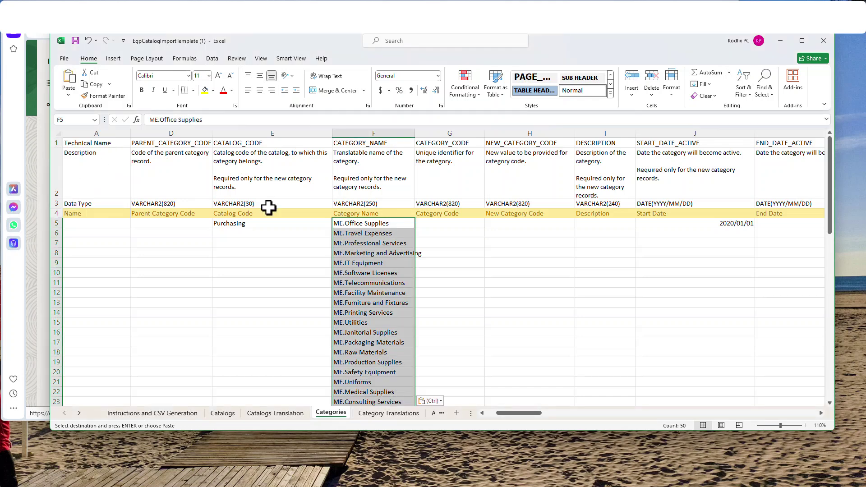
left_click(453, 227)
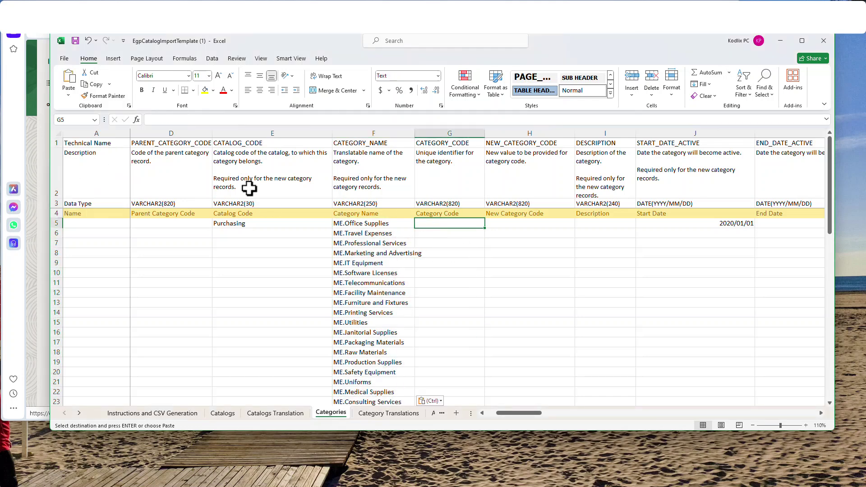
left_click(68, 96)
left_click(70, 165)
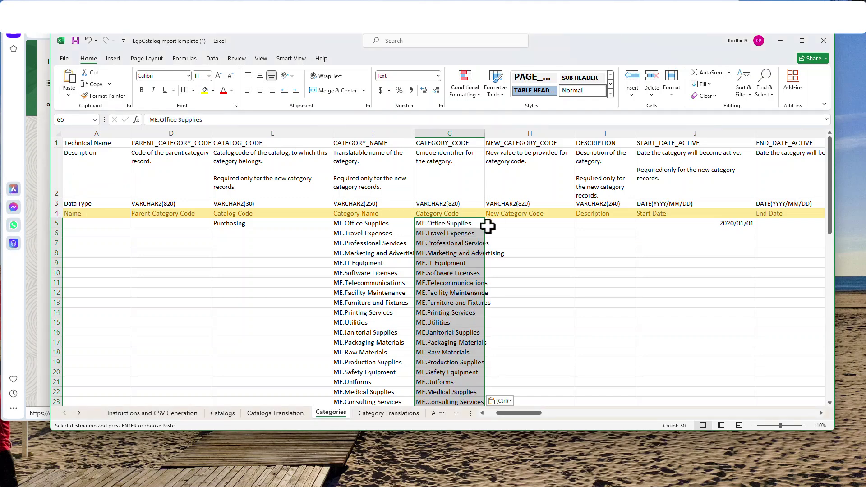
left_click(613, 224)
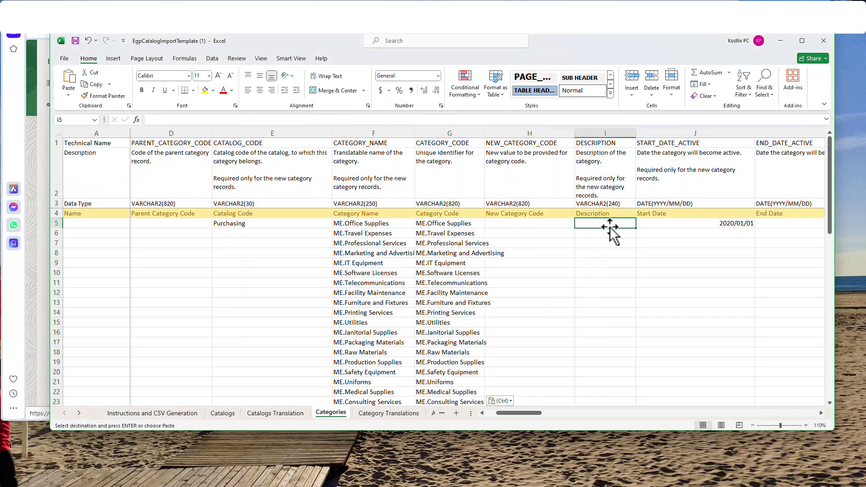
left_click(68, 96)
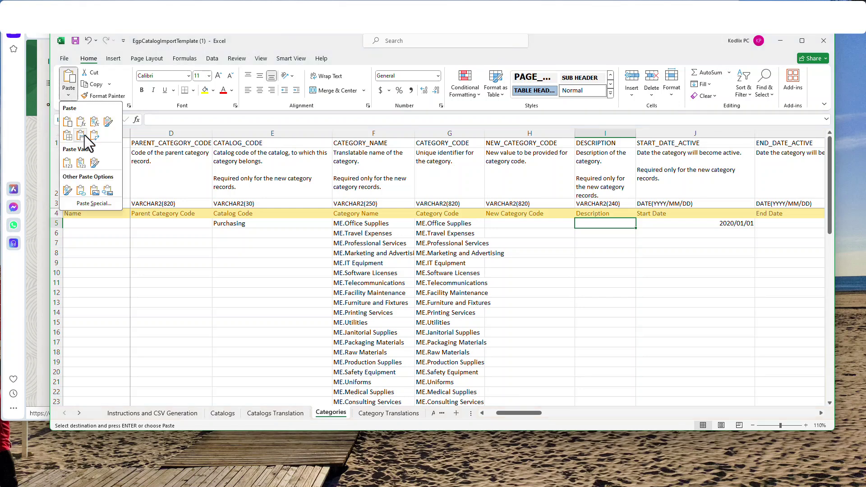
left_click(67, 163)
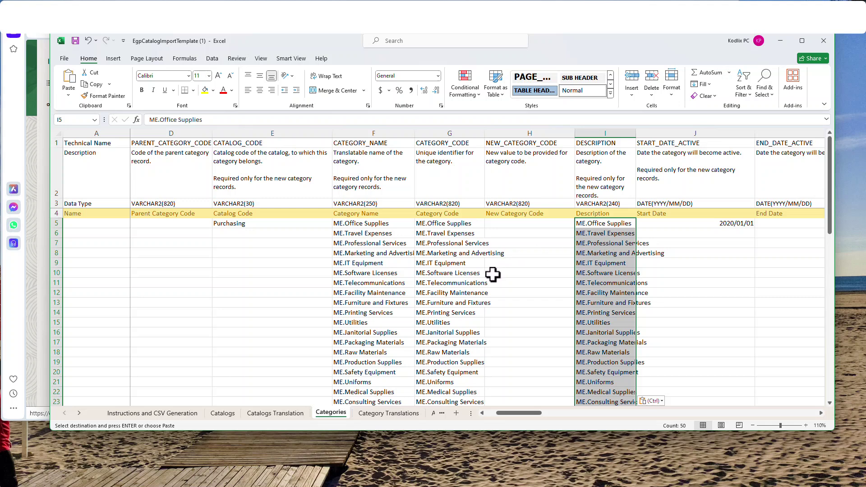
left_click(269, 222)
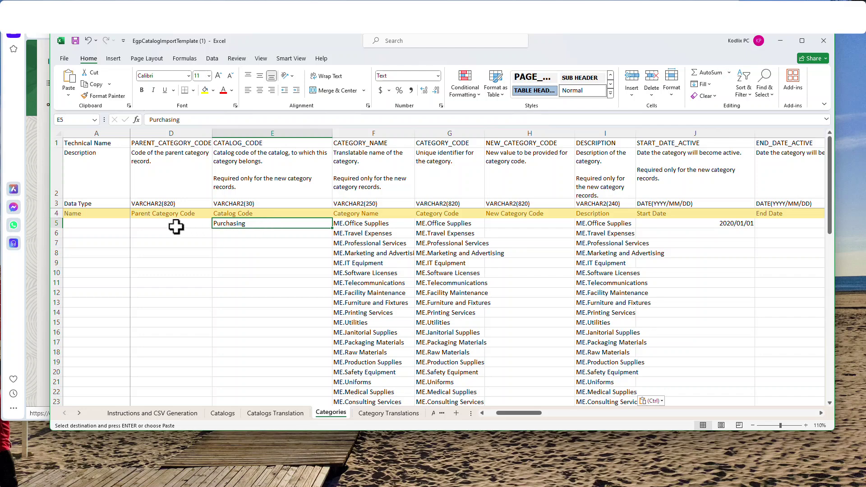
left_click(482, 413)
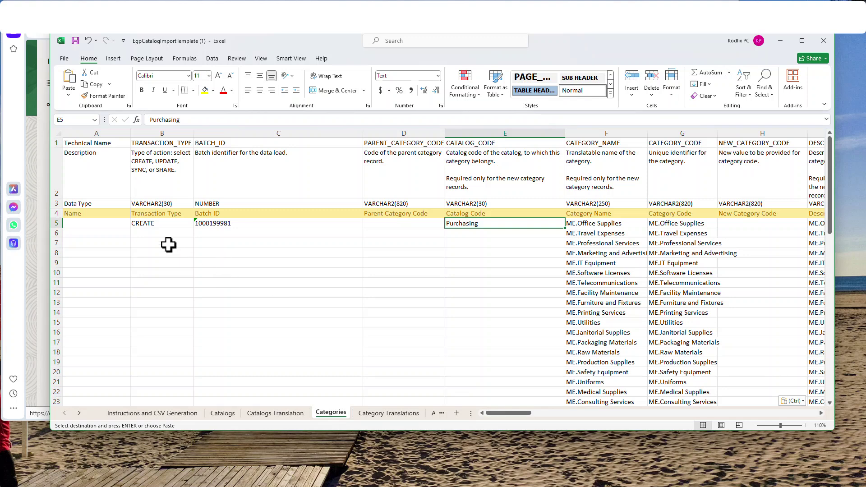
left_click_drag(168, 224, 471, 222)
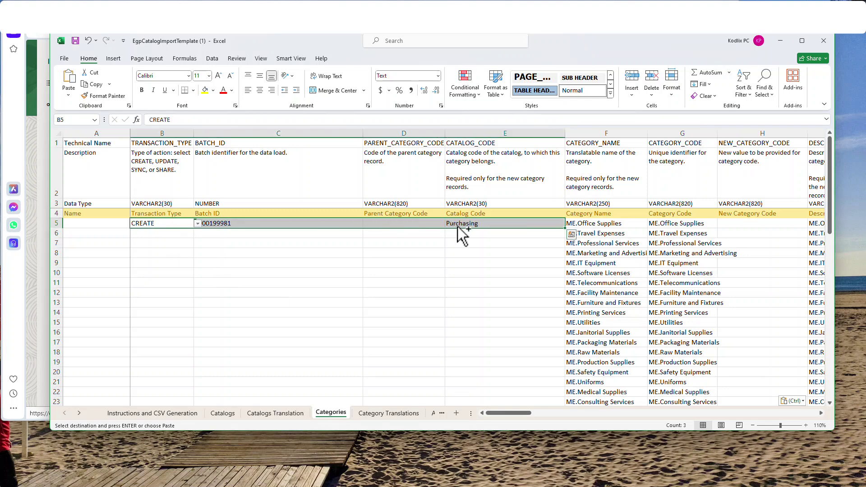
key("ctrl+c")
left_click_drag(143, 232, 174, 370)
key("ctrl+v")
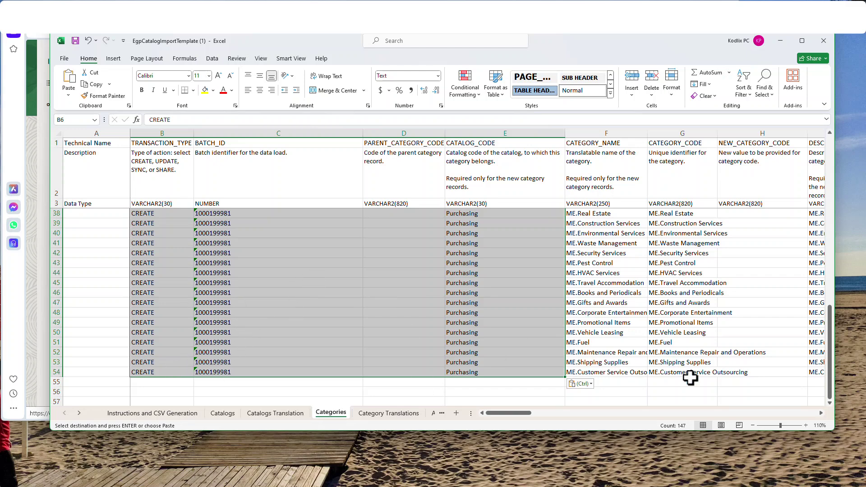
left_click_drag(520, 413, 571, 412)
scroll(523, 329, "up", 11)
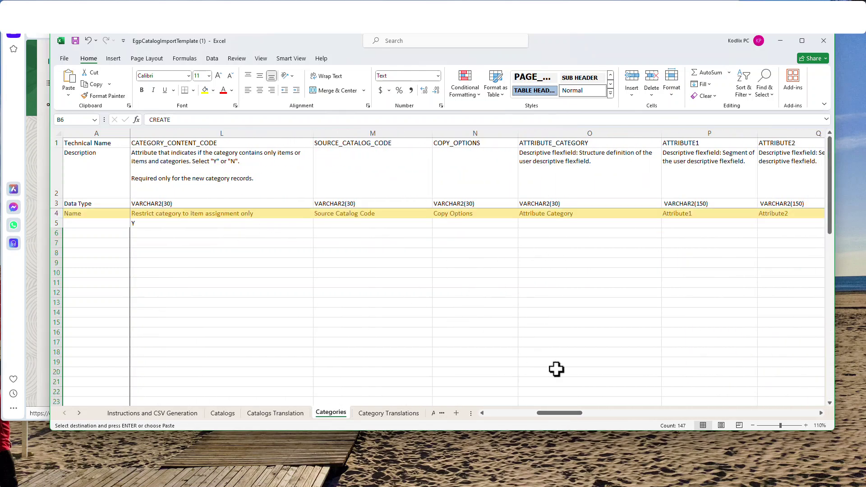
left_click_drag(570, 412, 553, 416)
left_click_drag(305, 227, 470, 225)
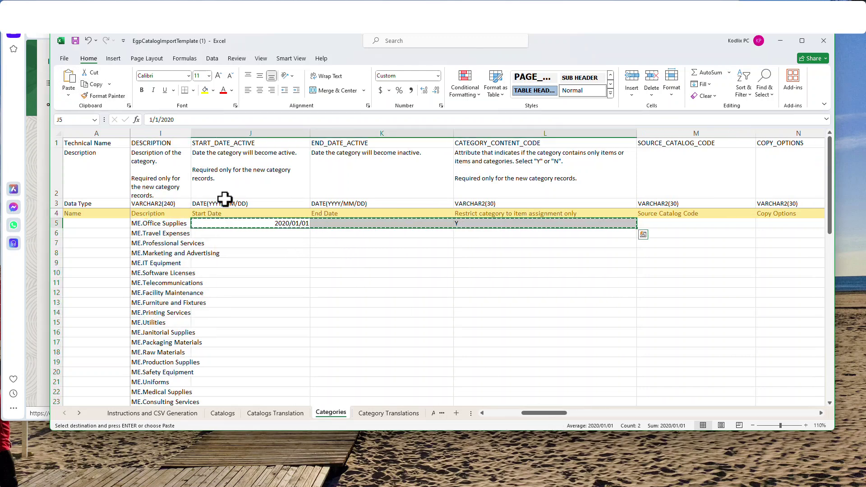
Paste start date 2020/01/01 and content code Y into rows 6–54 of the Categories sheet.
left_click_drag(219, 233, 245, 341)
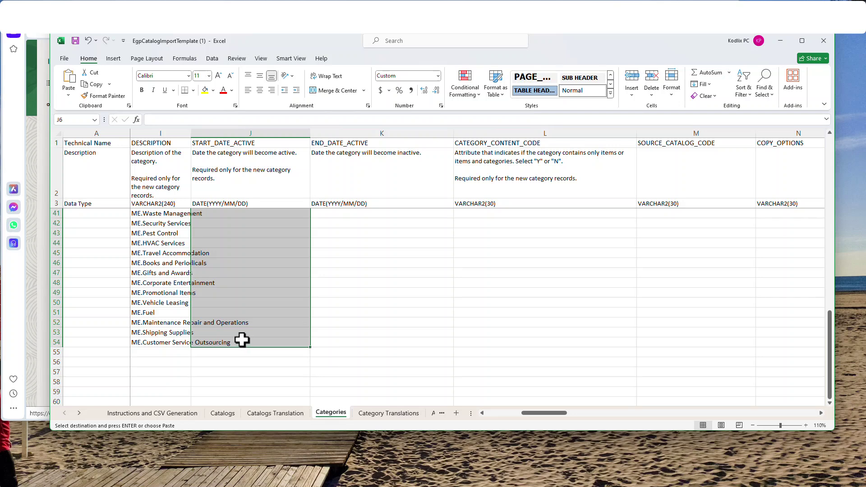
key("ctrl+v")
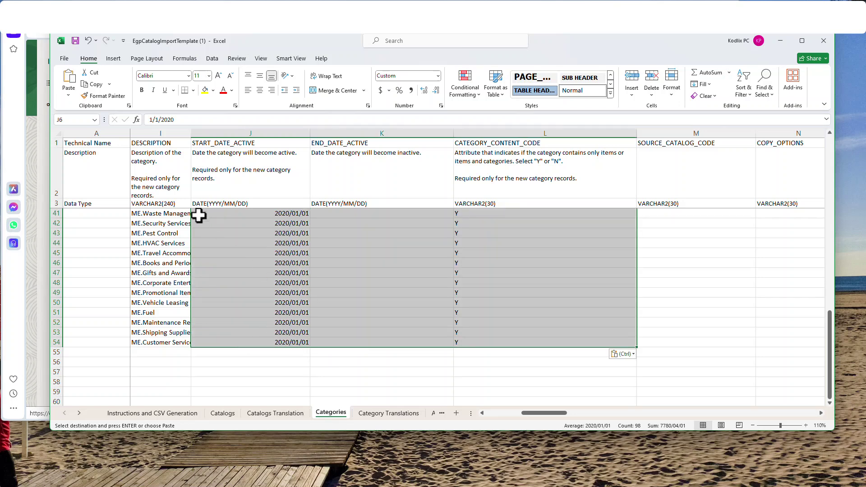
left_click(75, 41)
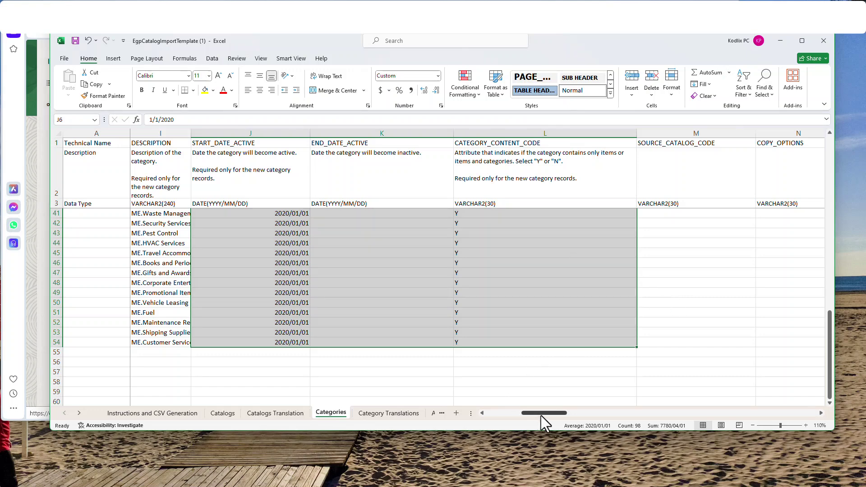
left_click_drag(546, 412, 496, 415)
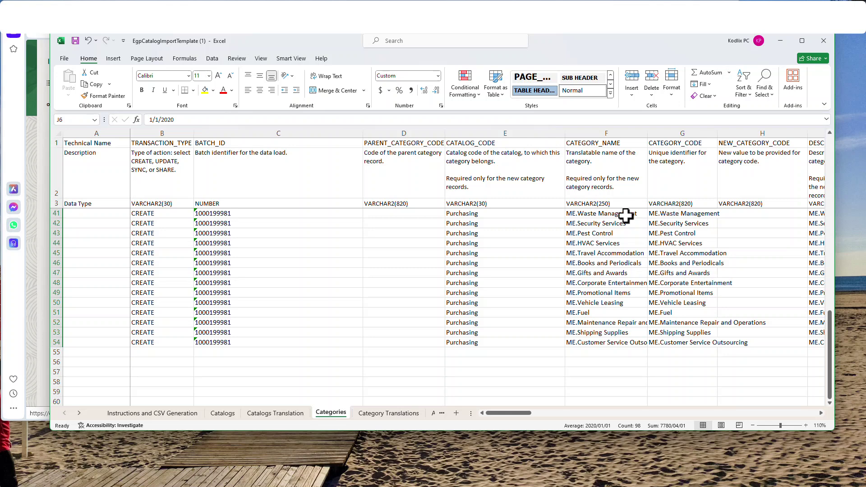
Review the name, code and catalog columns and the row 42–52 descriptions, then open Category Translations.
left_click(594, 144)
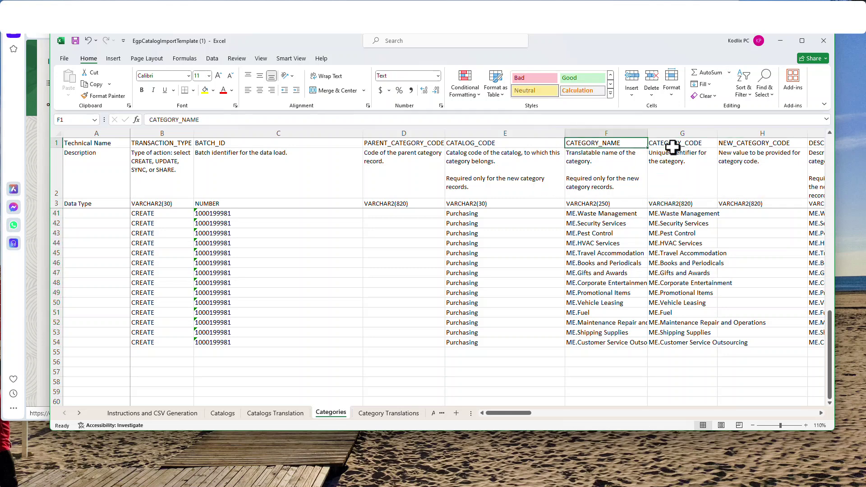
left_click(671, 146)
left_click(482, 145)
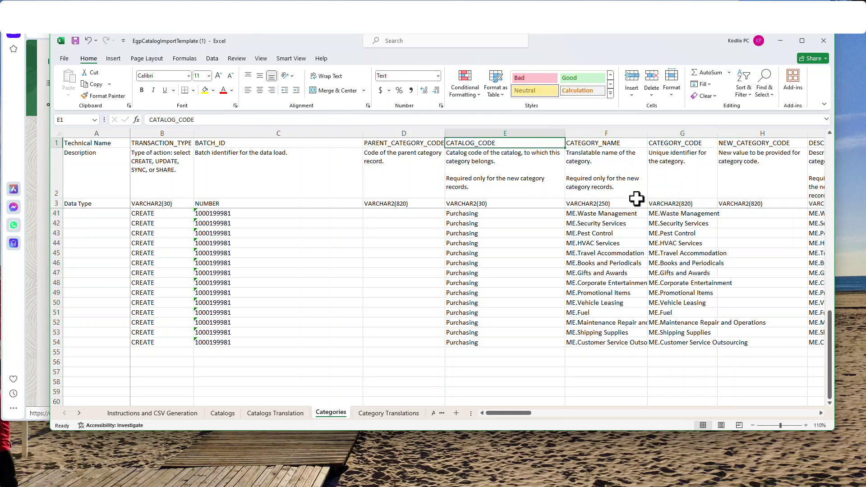
scroll(823, 414, "right", 2)
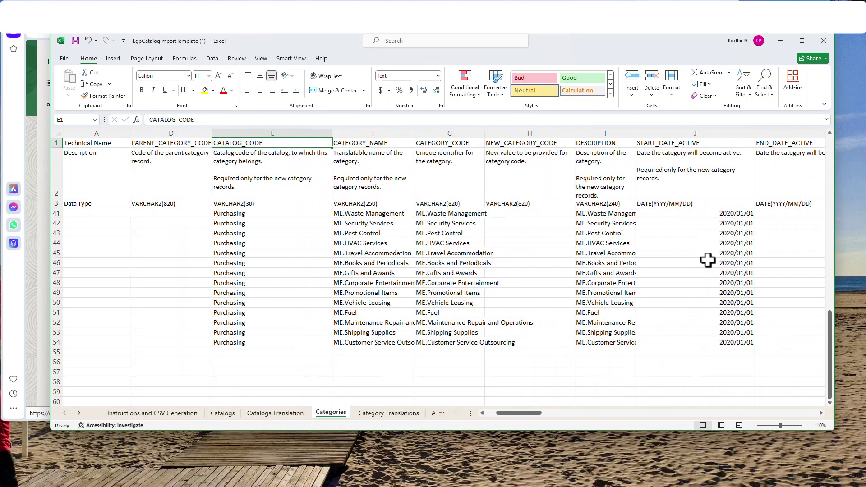
left_click(621, 219)
left_click_drag(621, 220, 622, 322)
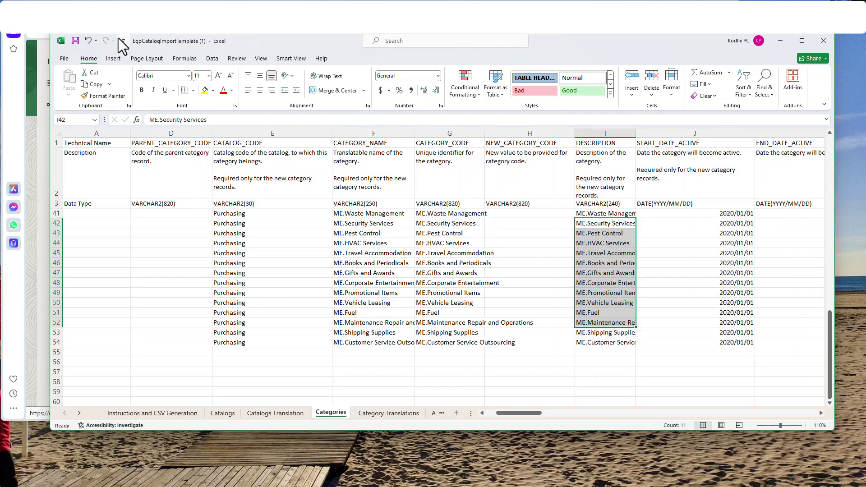
left_click(389, 413)
Go through the Catalogs Translation and Catalogs sheets to Instructions and CSV Generation.
left_click(275, 413)
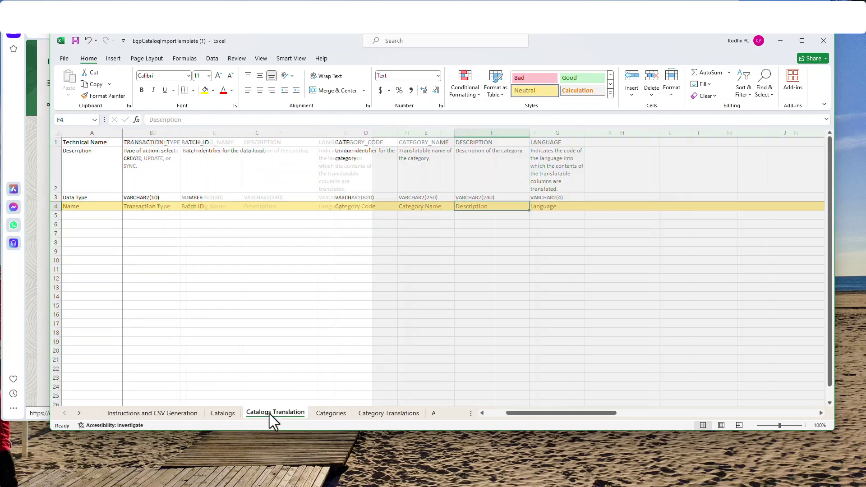
left_click(218, 413)
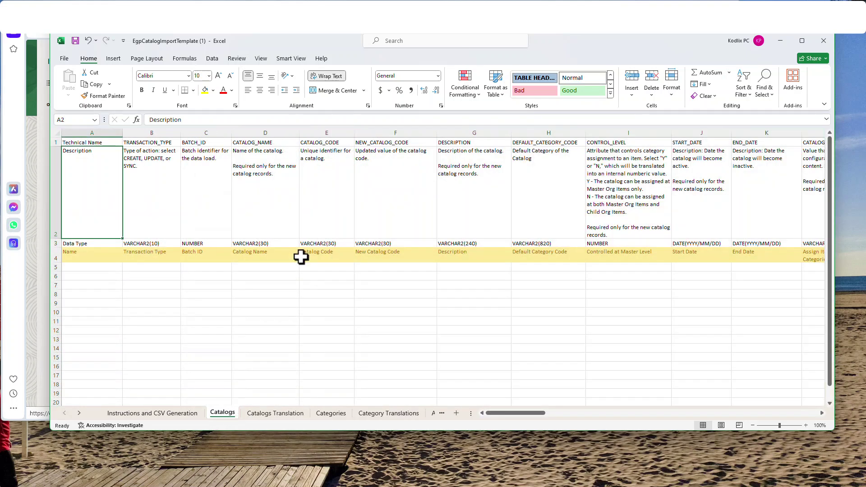
left_click(154, 415)
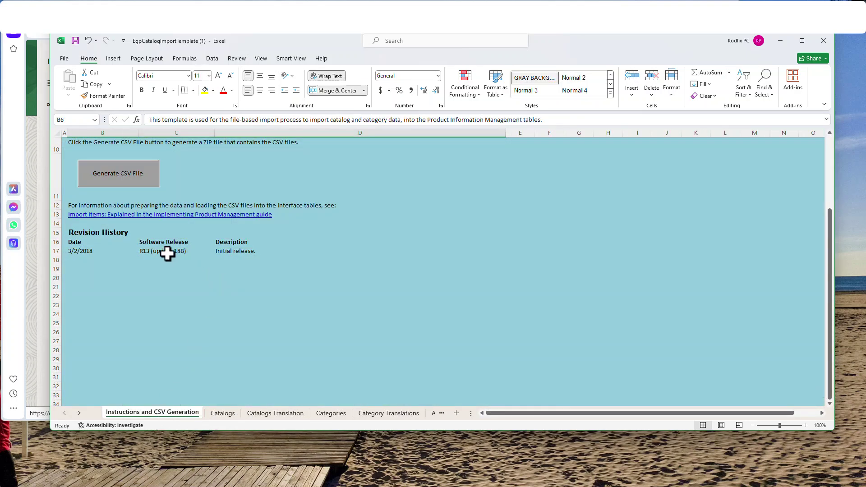
Generate the CSV zip named egpcatalogsimport-new and save it in Downloads.
left_click(138, 175)
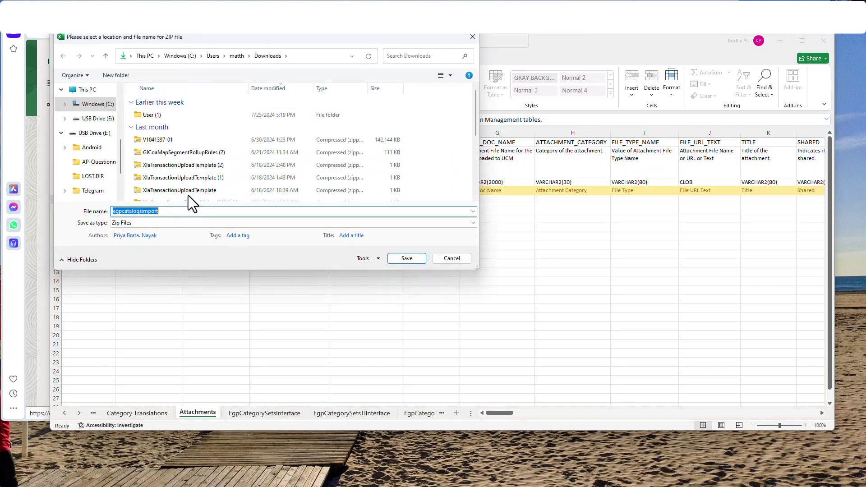
left_click(177, 215)
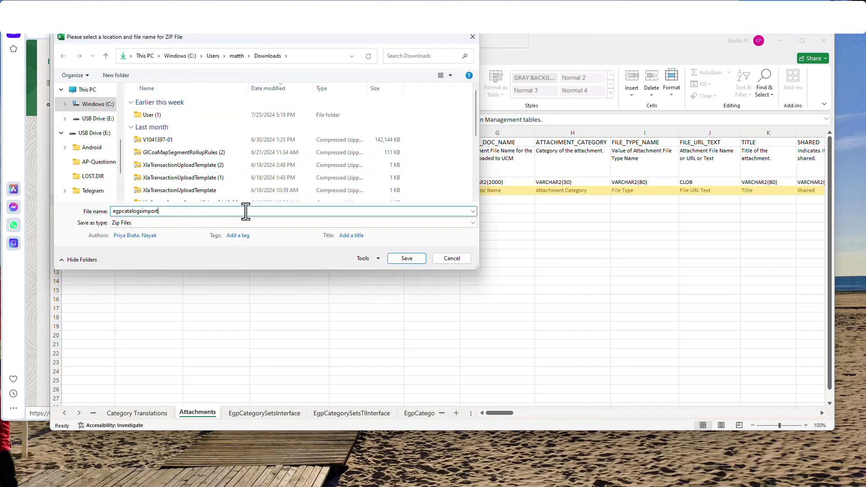
left_click(415, 261)
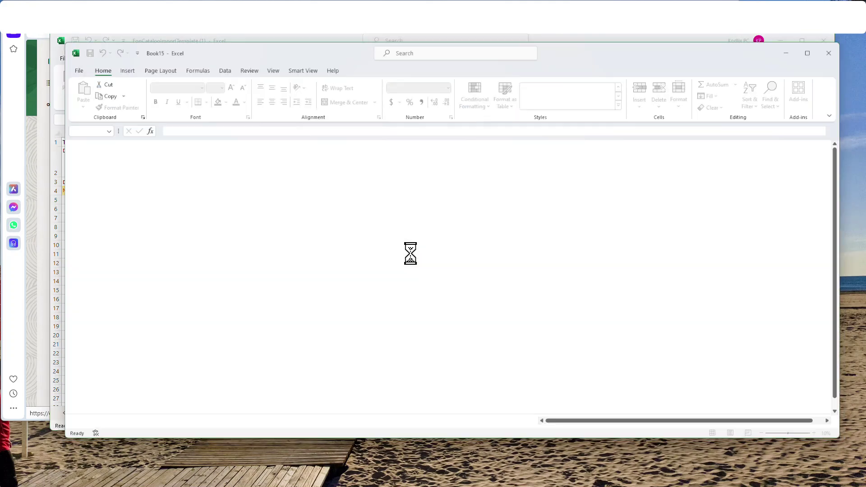
Dismiss the generation message, confirm egpcatalogsimport-new in Downloads, and return to Oracle Fusion.
left_click(462, 276)
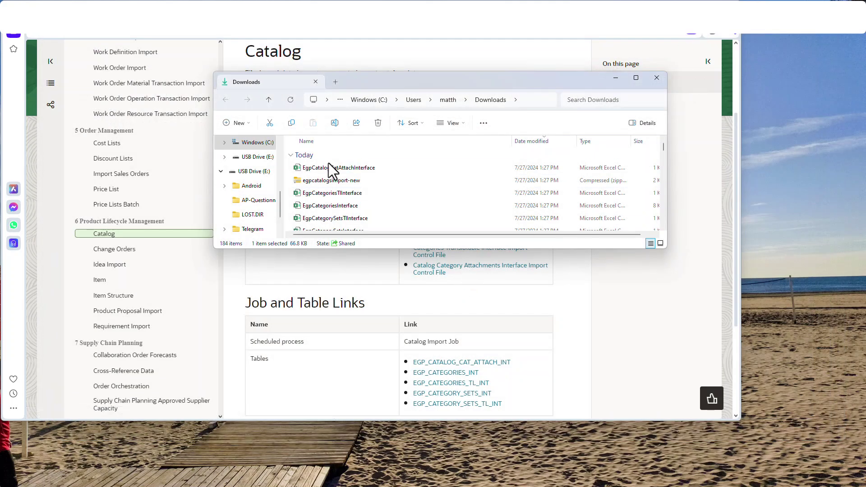
left_click(354, 181)
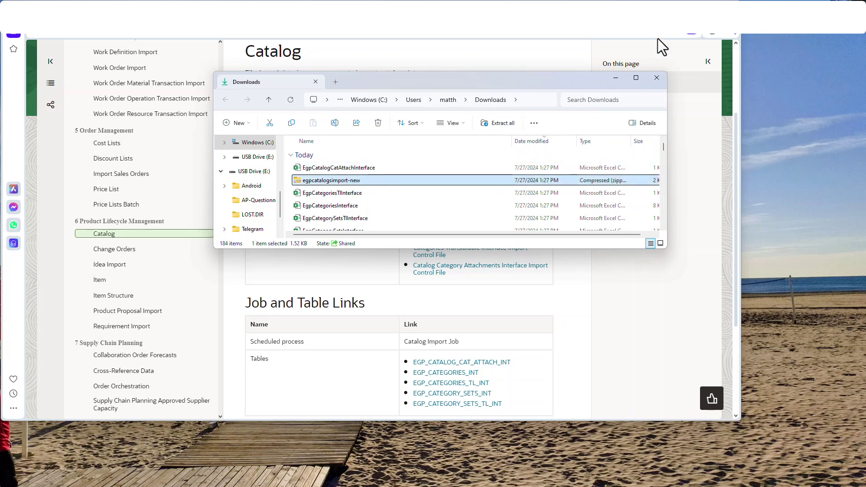
left_click(617, 80)
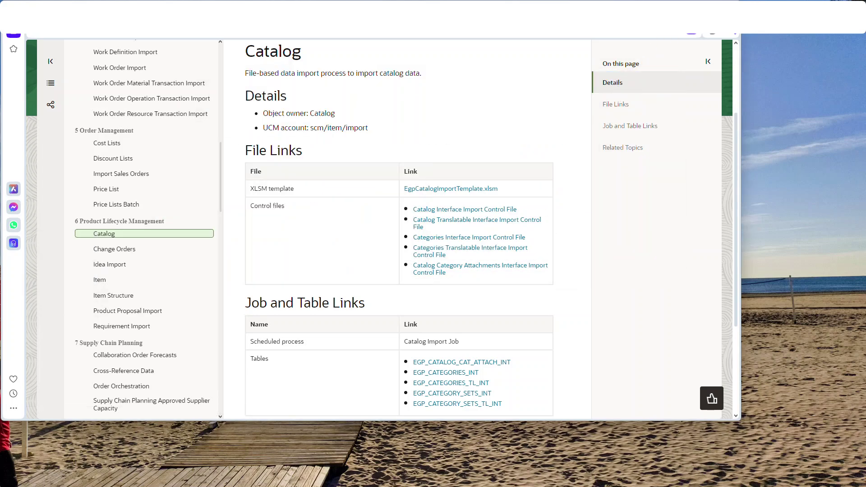
key("ctrl+Tab")
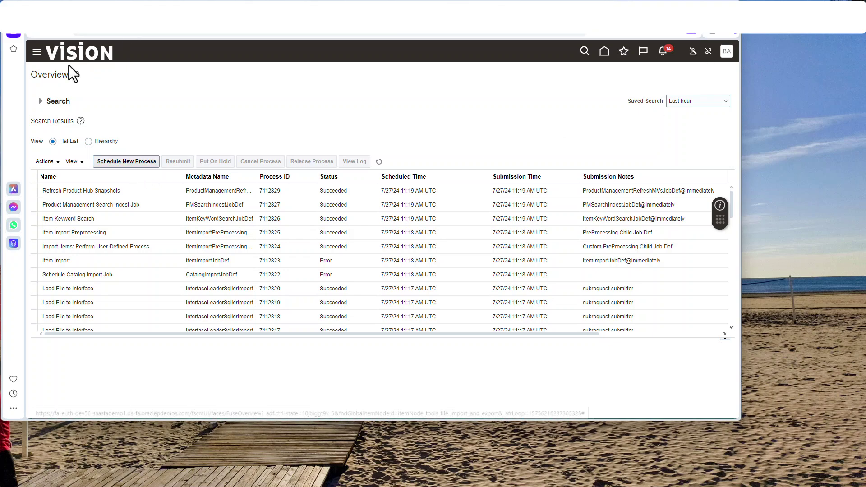
Open File Import and Export from the Navigator and search the uploaded files.
left_click(37, 51)
scroll(125, 264, "down", 8)
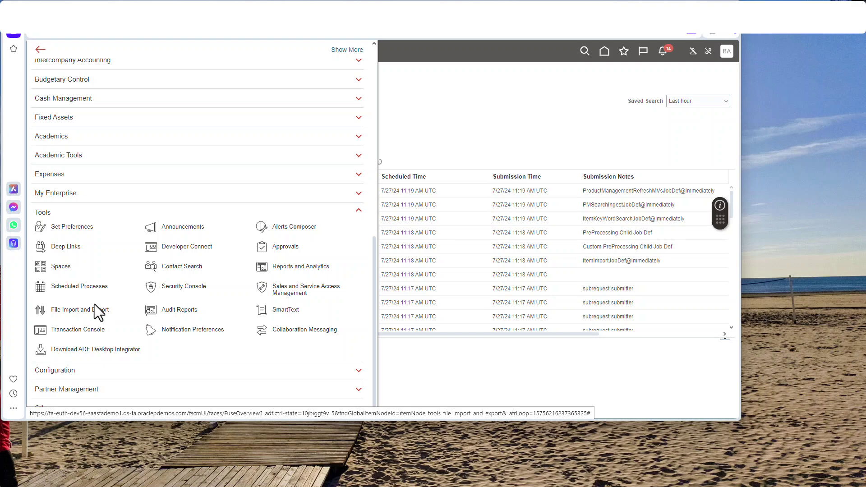
left_click(98, 310)
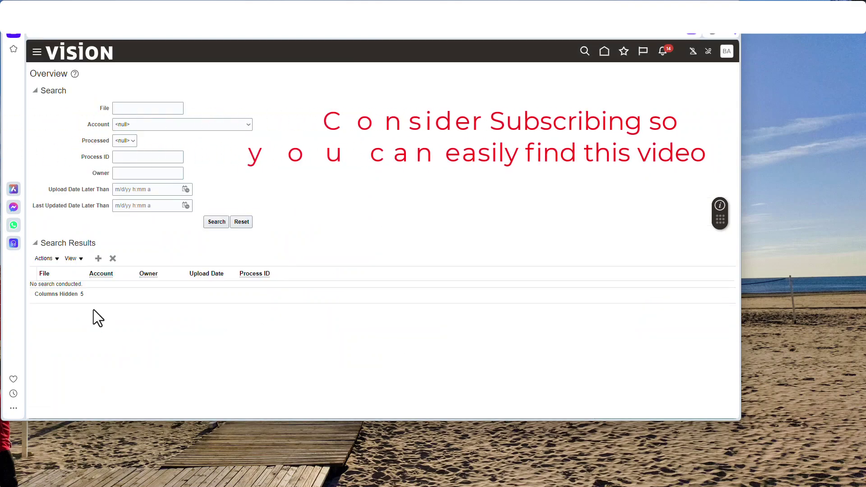
left_click(217, 222)
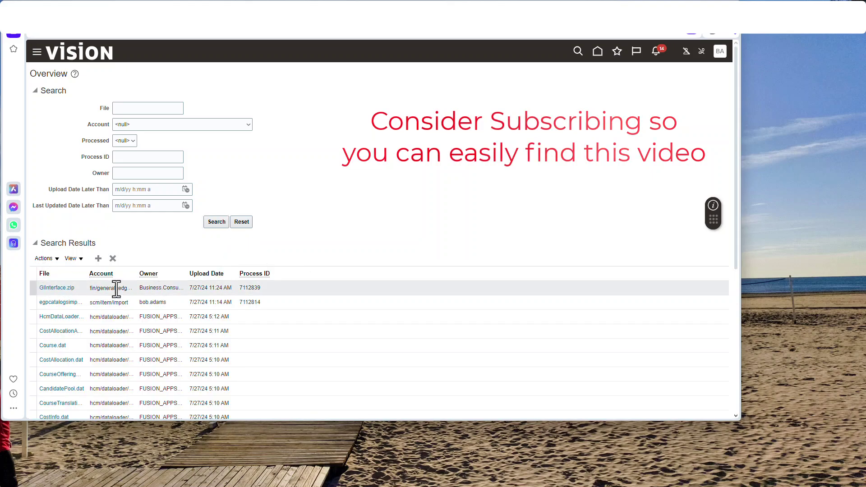
Delete the earlier egpcatalogsimport upload, confirming the deletion.
left_click(154, 301)
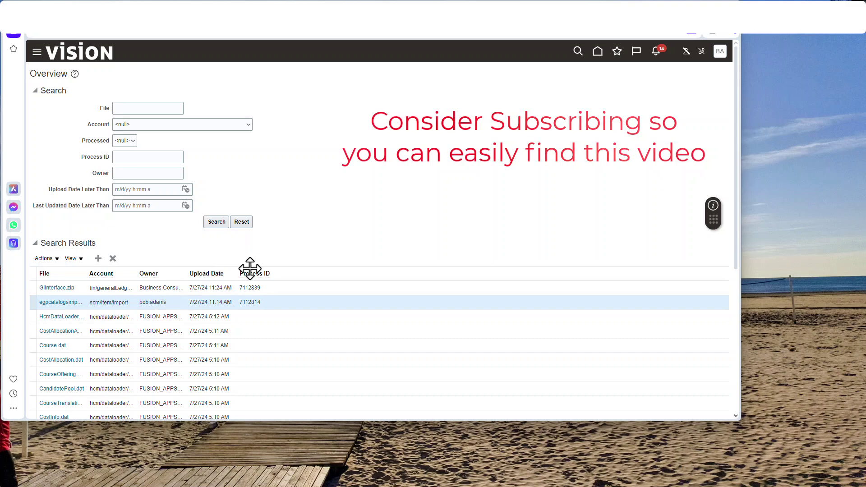
left_click(113, 259)
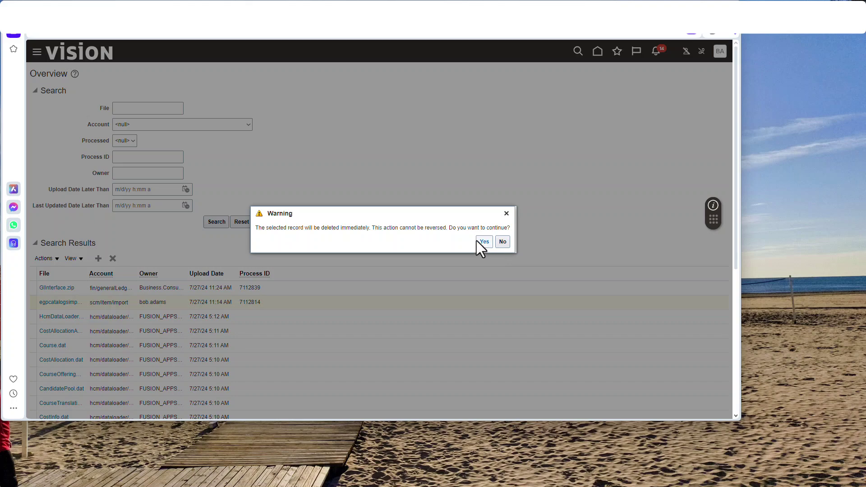
left_click(479, 243)
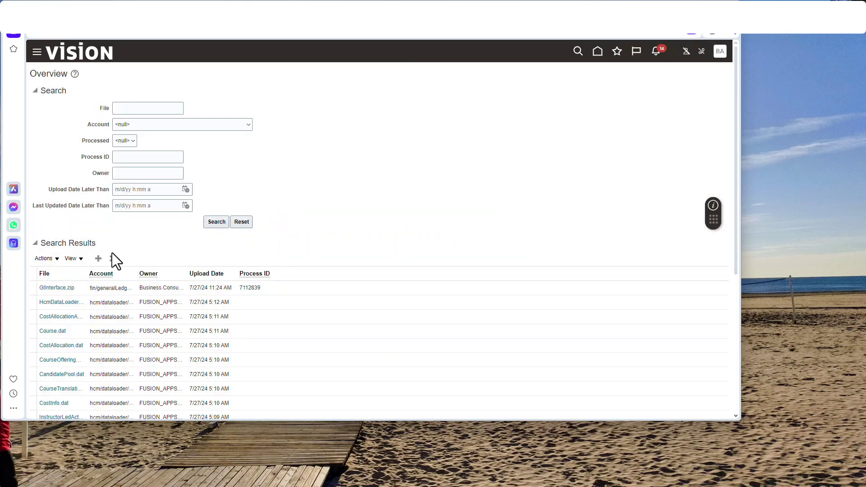
left_click(99, 259)
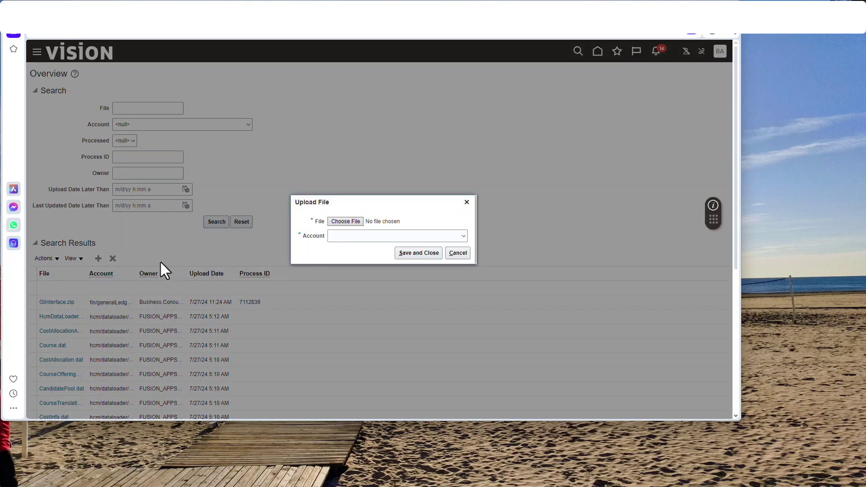
Choose egpcatalogsimport-new.zip from the computer as the file to upload.
left_click(358, 221)
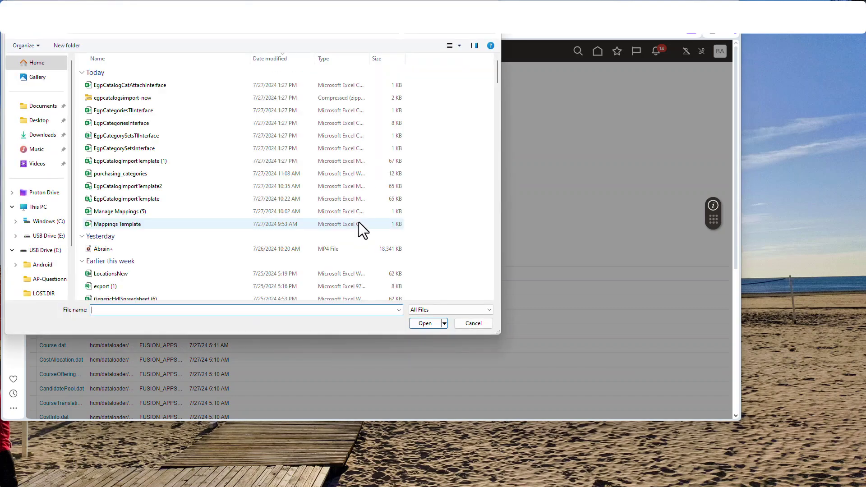
left_click(130, 97)
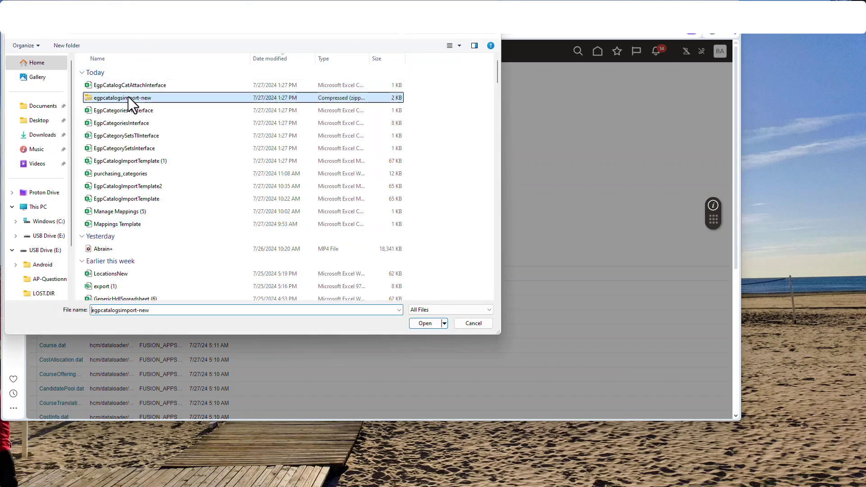
left_click(432, 324)
Set the upload account to scm/item/import and save the upload.
left_click(464, 236)
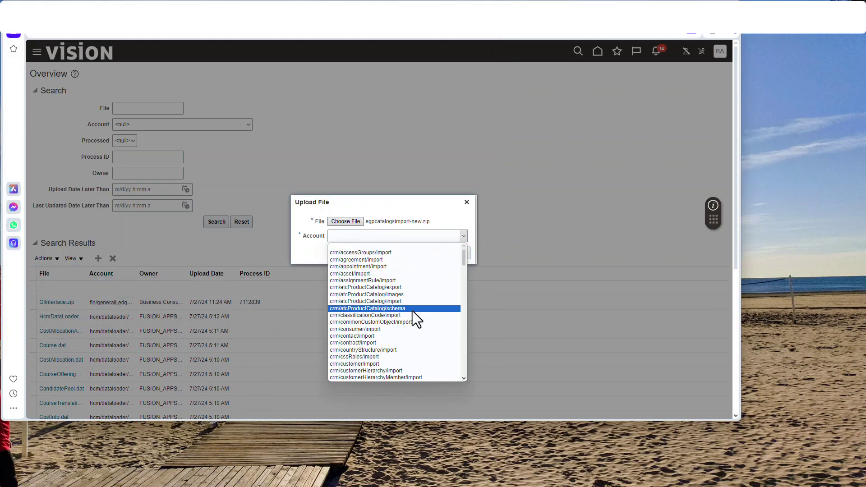
scroll(405, 313, "down", 5)
scroll(405, 312, "down", 5)
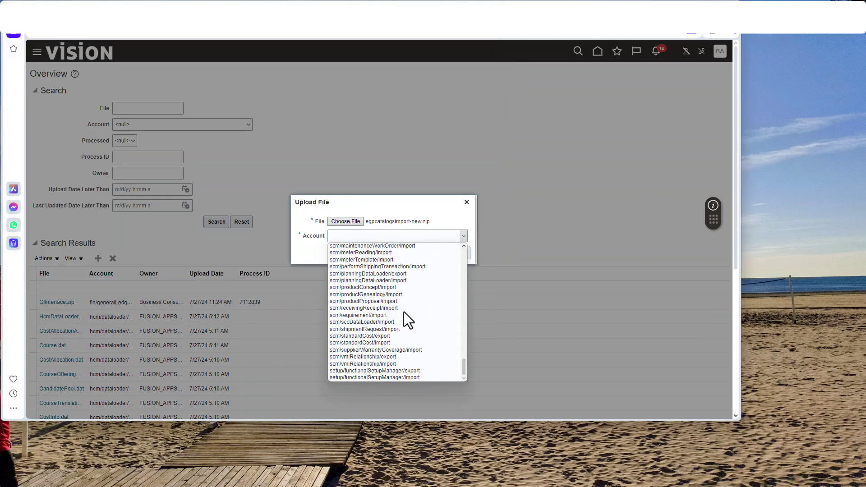
scroll(405, 324, "up", 5)
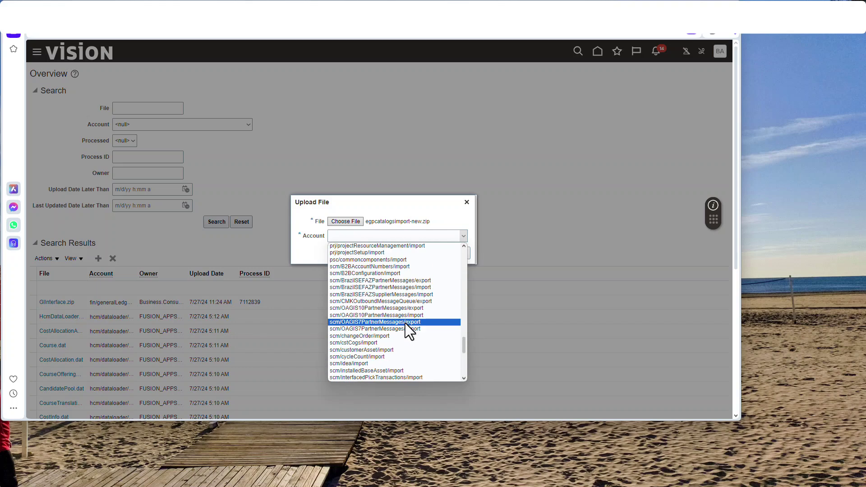
scroll(383, 339, "down", 4)
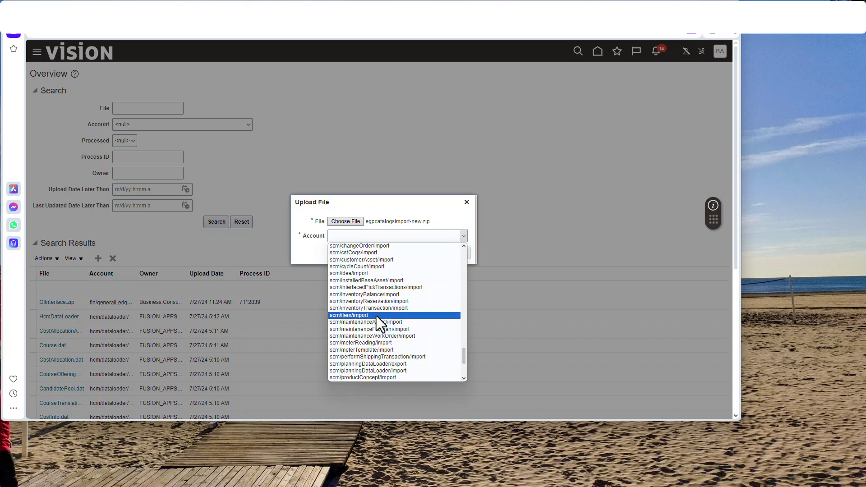
left_click(373, 315)
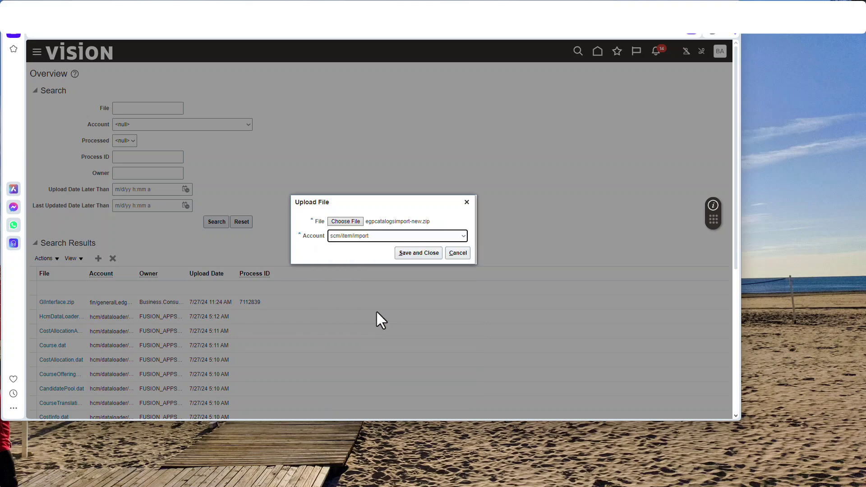
left_click(415, 253)
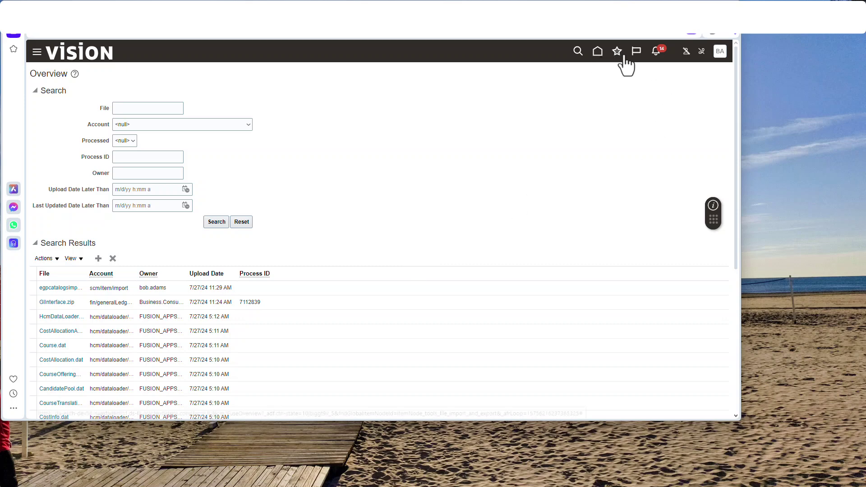
Open Scheduled Processes from the Navigator and start scheduling a new process.
left_click(619, 56)
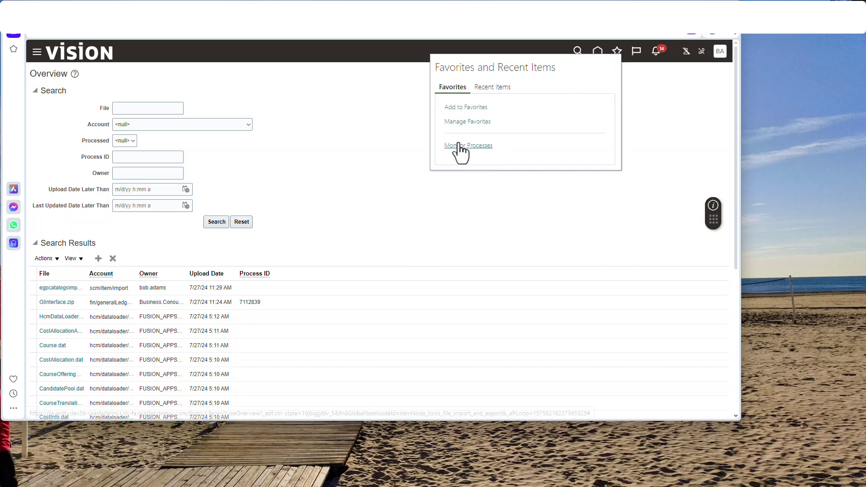
left_click(36, 52)
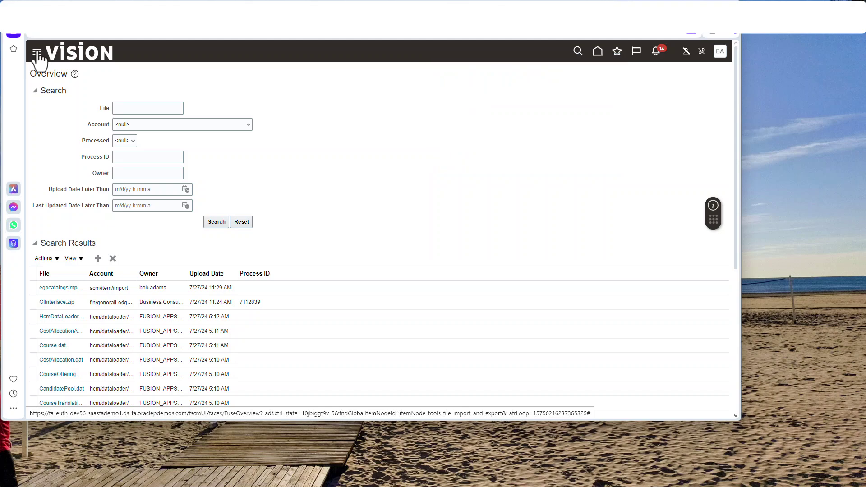
scroll(113, 307, "down", 3)
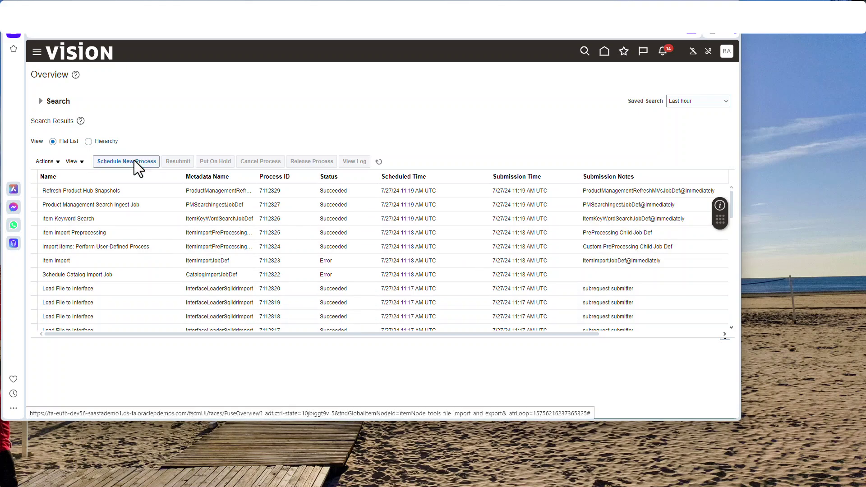
left_click(130, 162)
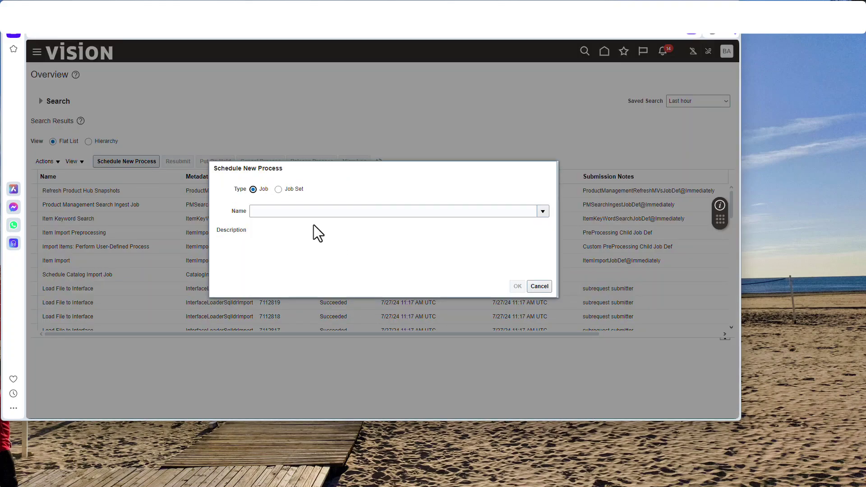
Pick Load Interface File for Import as the process name and confirm.
left_click(308, 211)
type("Loa")
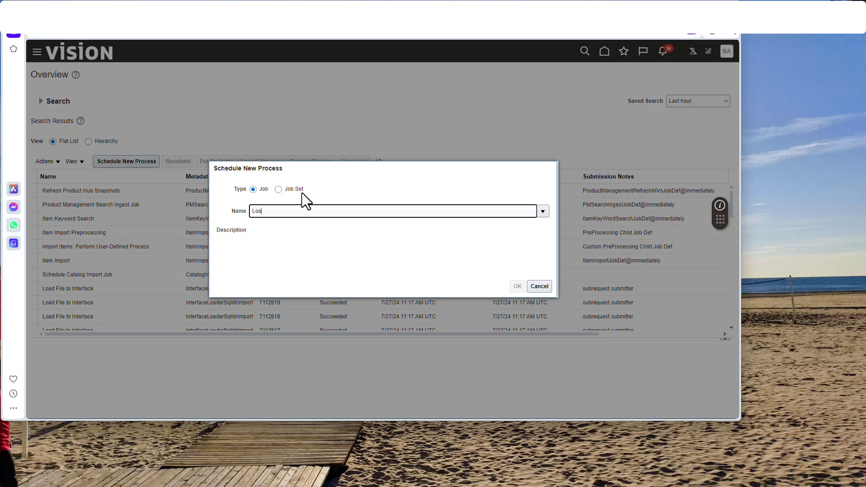
type("d Inter")
key("Tab")
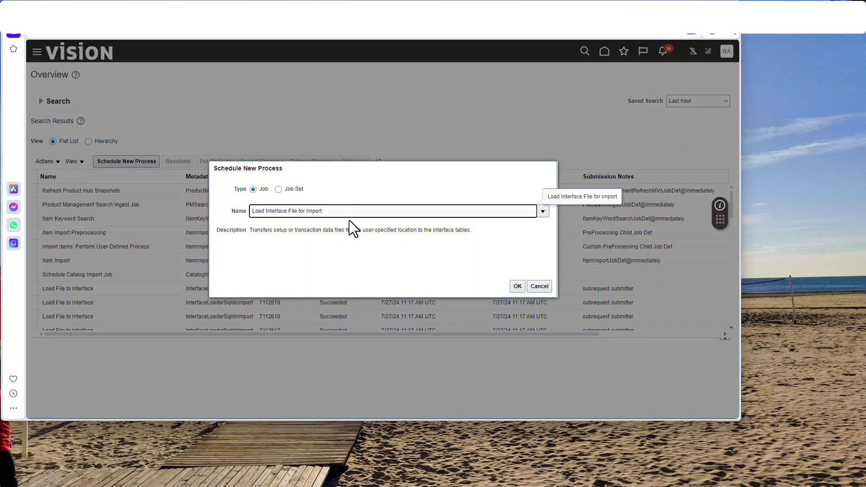
left_click(518, 287)
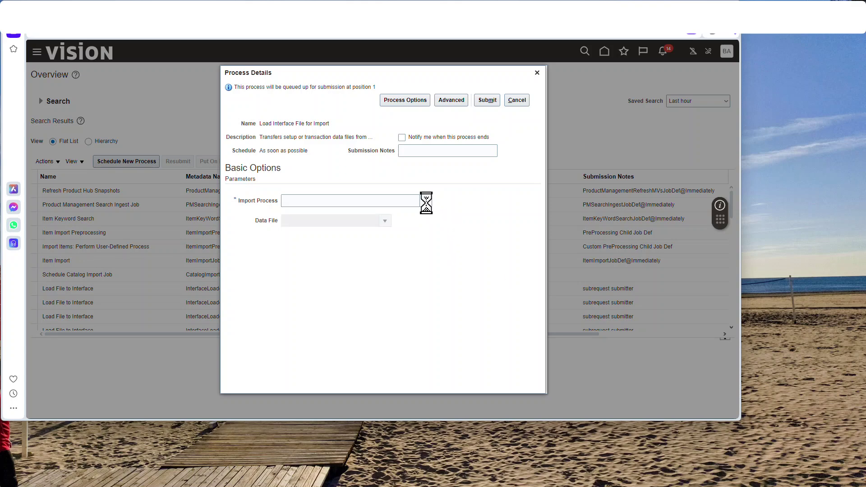
Set Import Process to Schedule Catalog Import Job and Data File to egpcatalogsimport-new.zip.
left_click(426, 201)
left_click(283, 351)
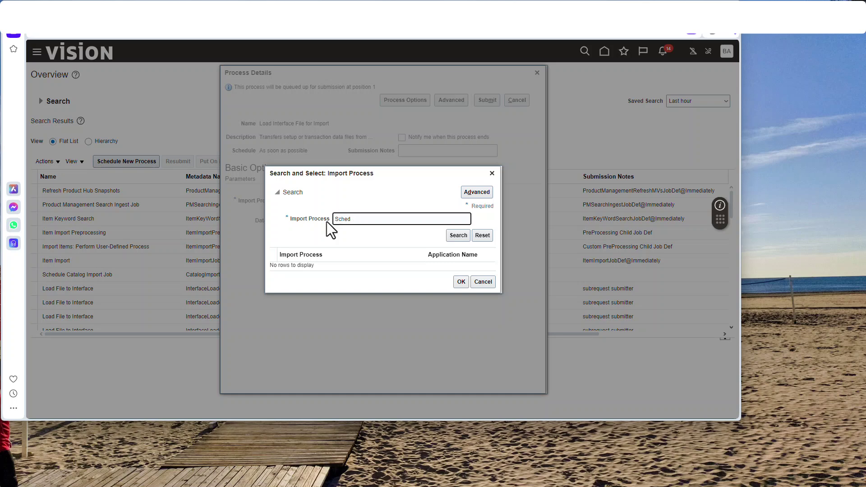
left_click(462, 239)
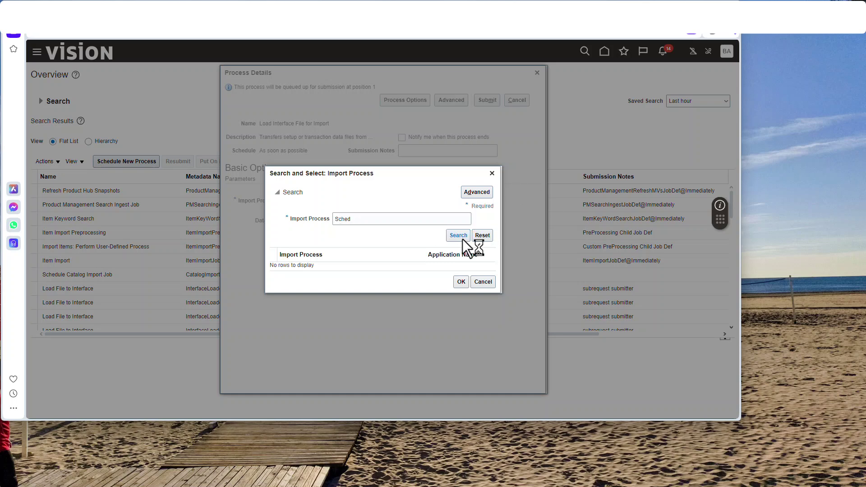
left_click(461, 284)
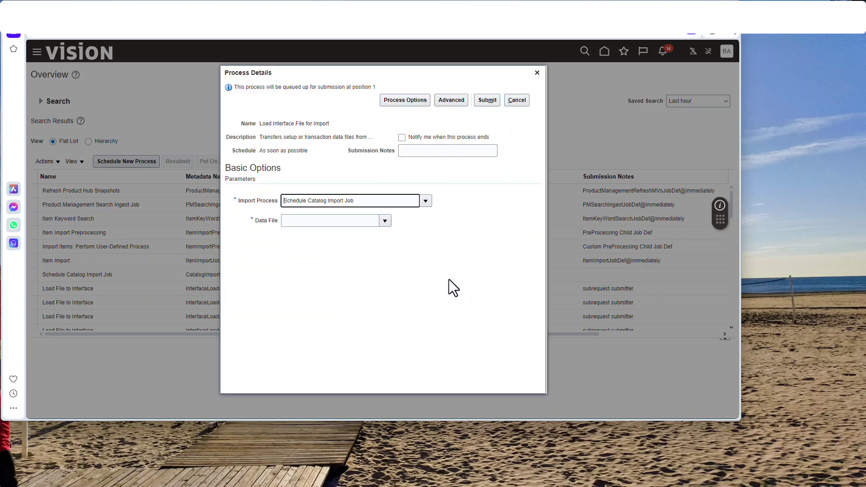
left_click(383, 224)
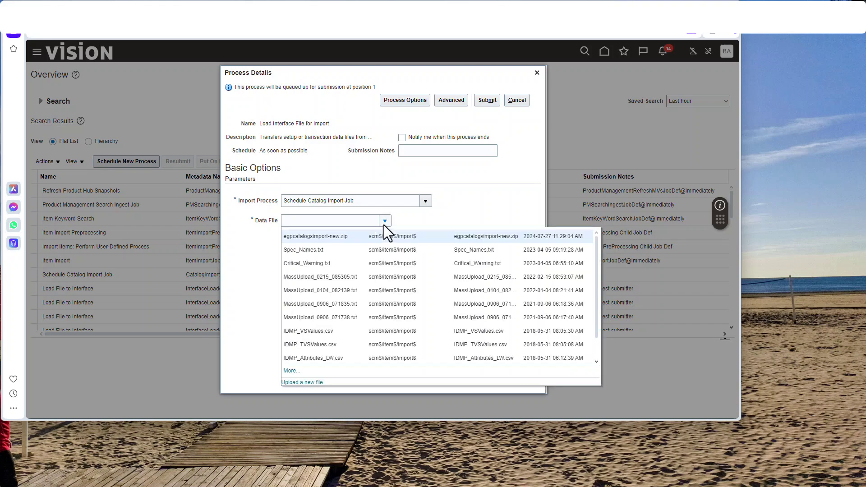
left_click(334, 237)
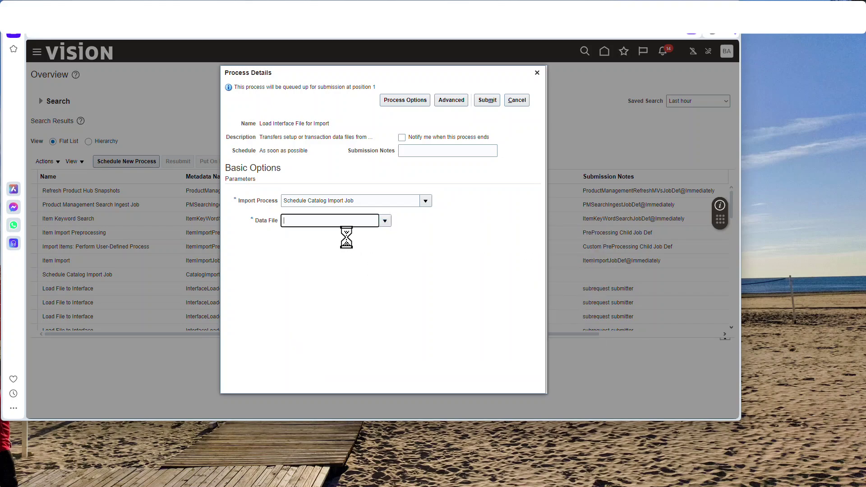
Submit the load job and refresh until process 7112844 and its child loads show Succeeded.
left_click(487, 101)
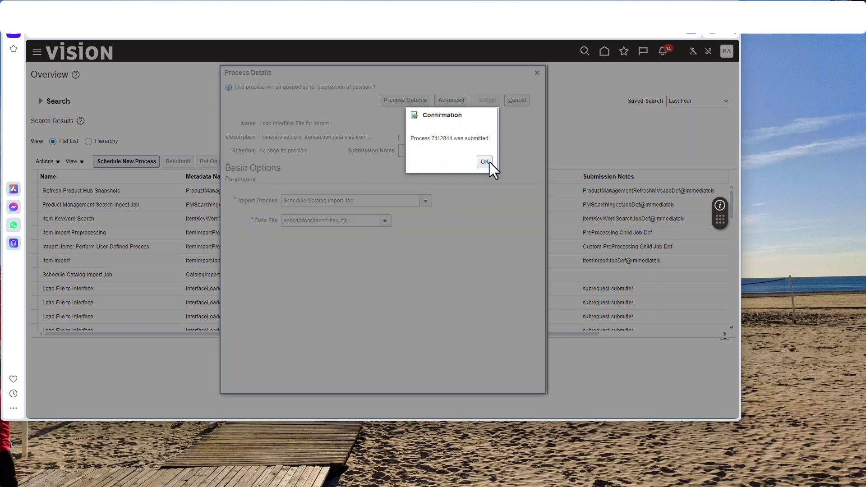
left_click(483, 161)
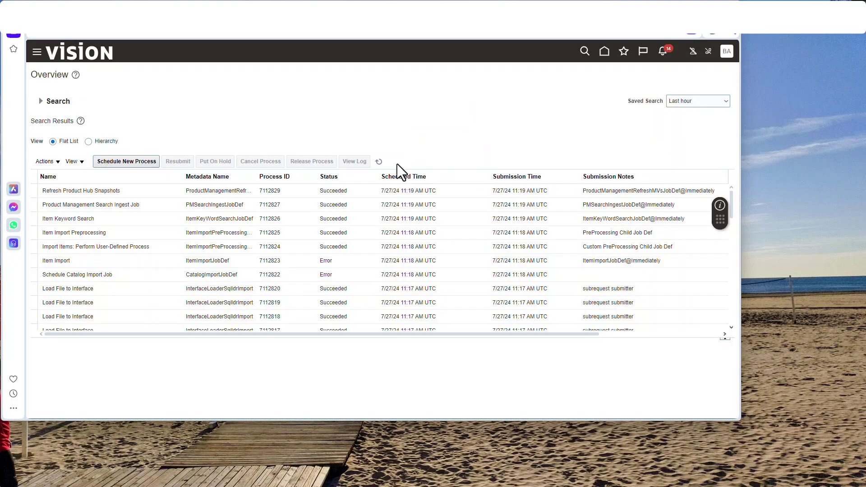
left_click(382, 162)
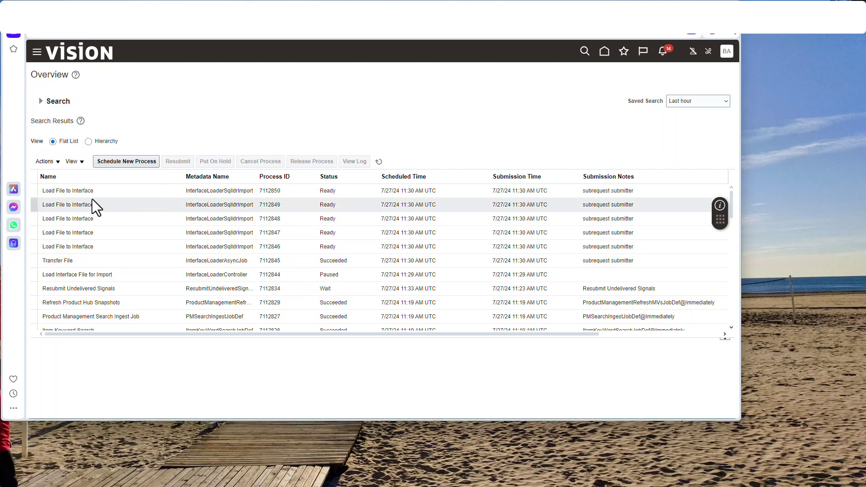
left_click(379, 161)
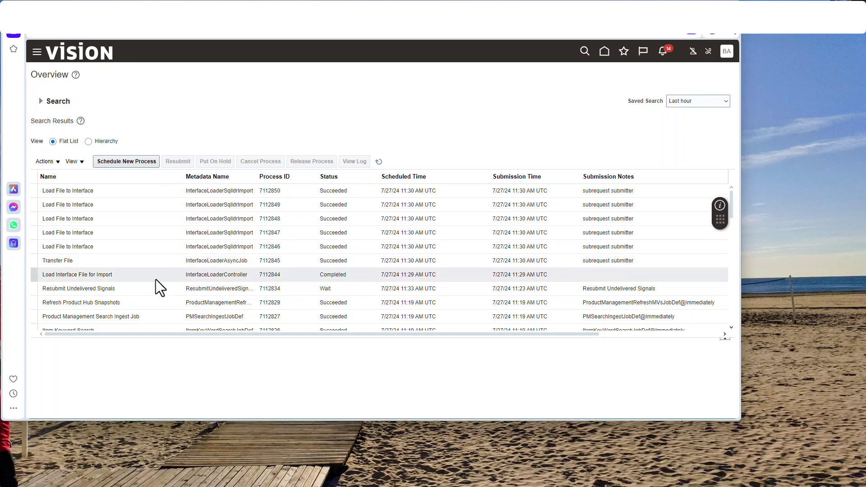
left_click(379, 162)
Replace the process name with Schedule Catalog Import Job and confirm to reach its details.
left_click(142, 164)
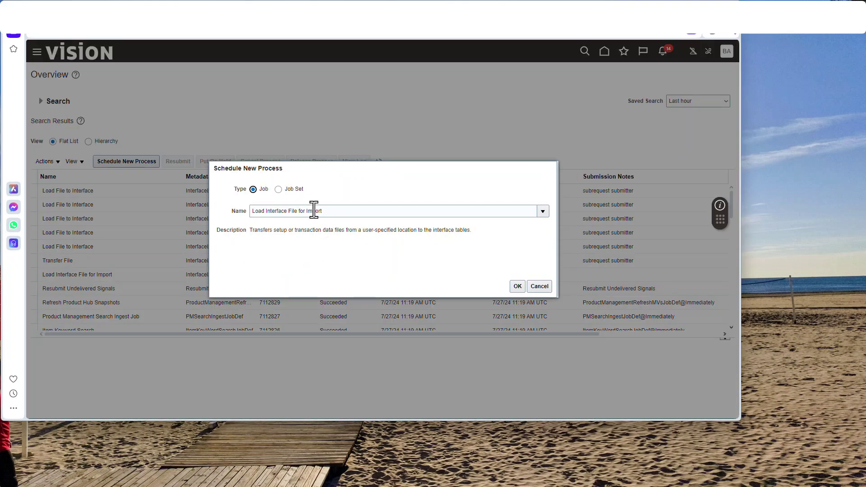
left_click_drag(331, 211, 227, 207)
type("S")
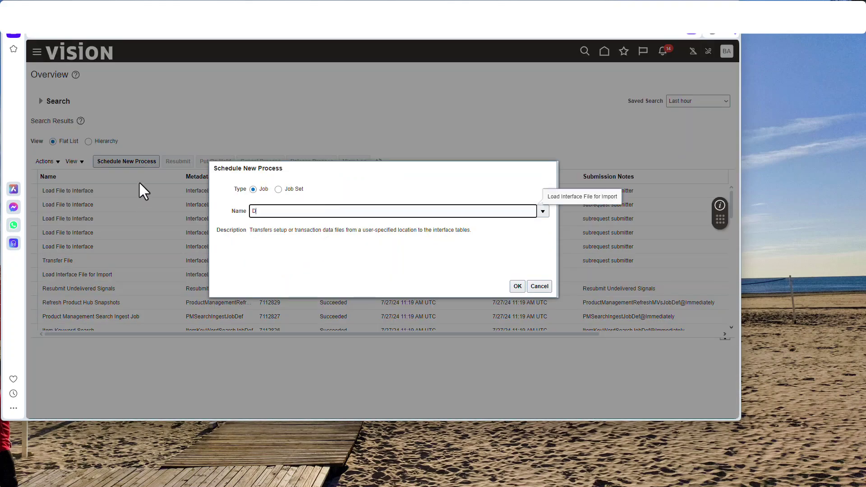
key("BackSpace")
type("Schedule Catalog Import Job")
left_click(516, 286)
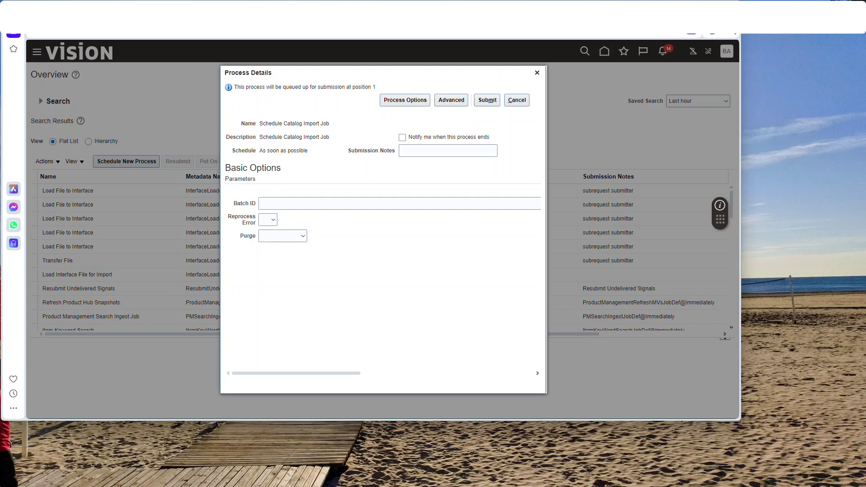
key("alt+Tab")
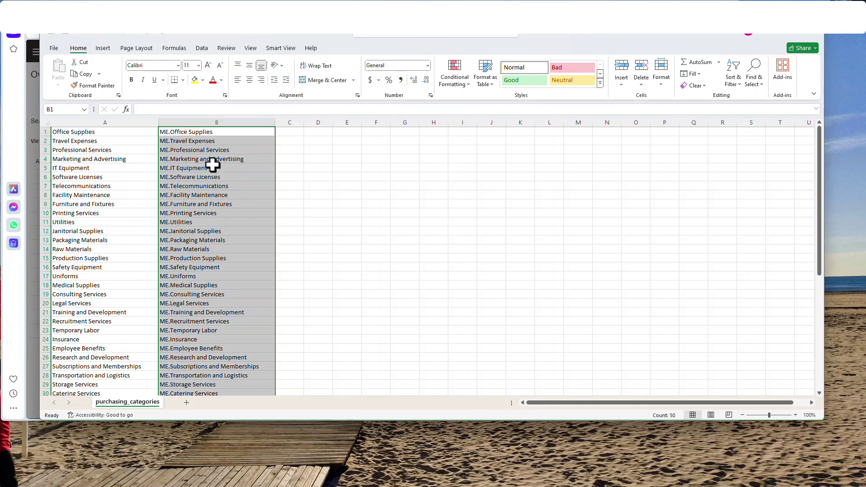
left_click(53, 48)
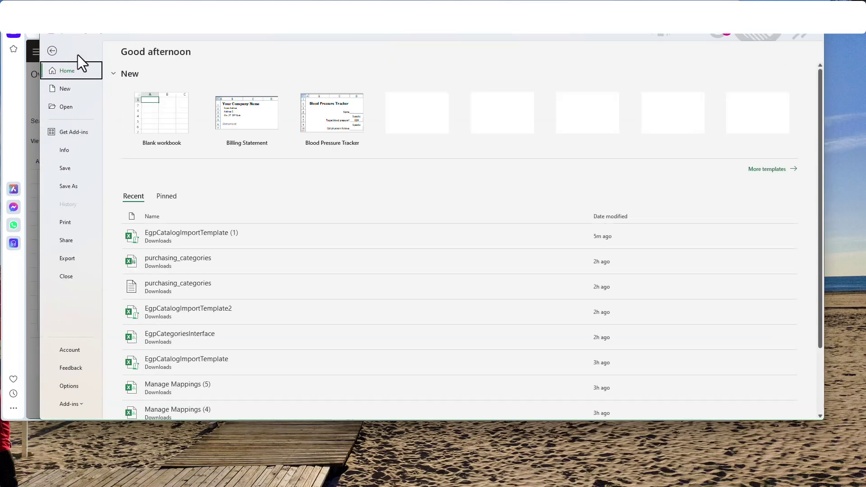
left_click(181, 237)
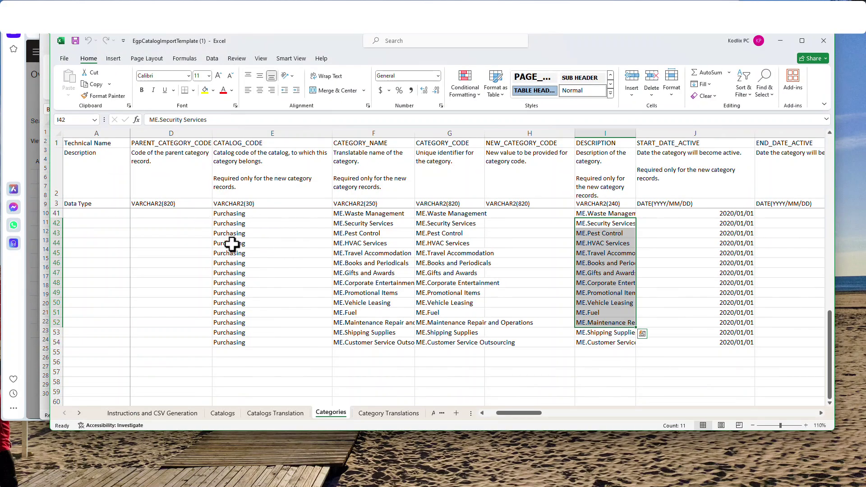
left_click_drag(513, 412, 501, 413)
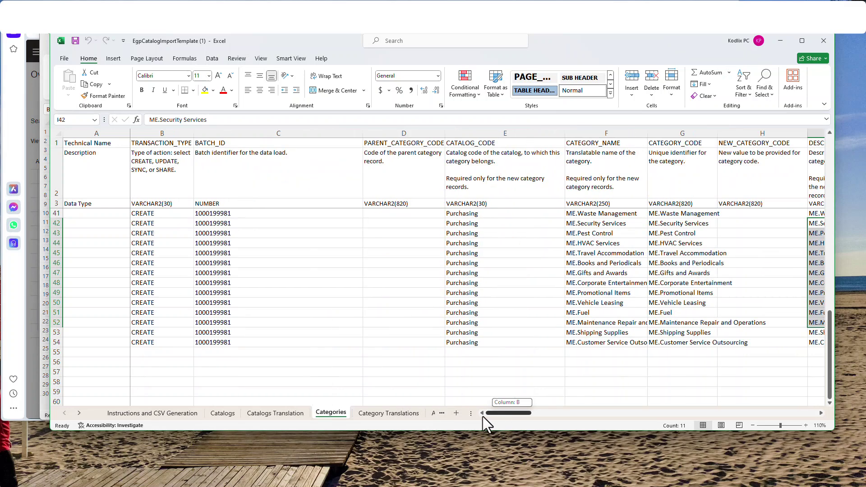
left_click(239, 233)
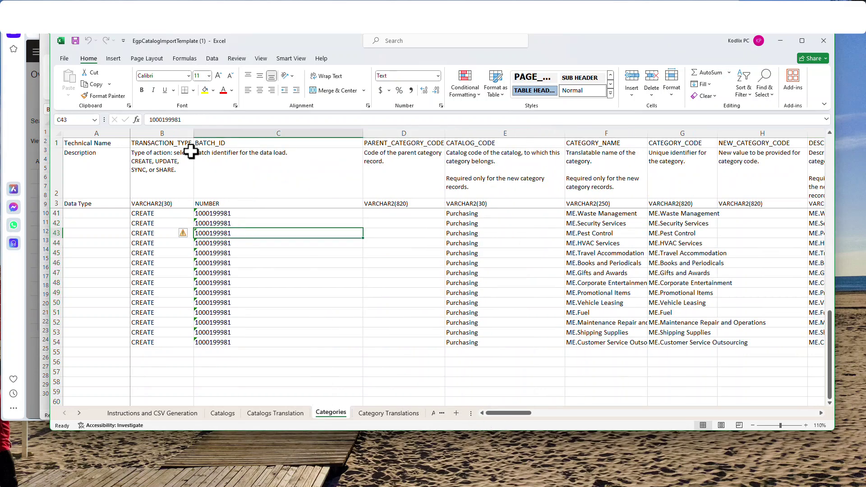
double_click(166, 120)
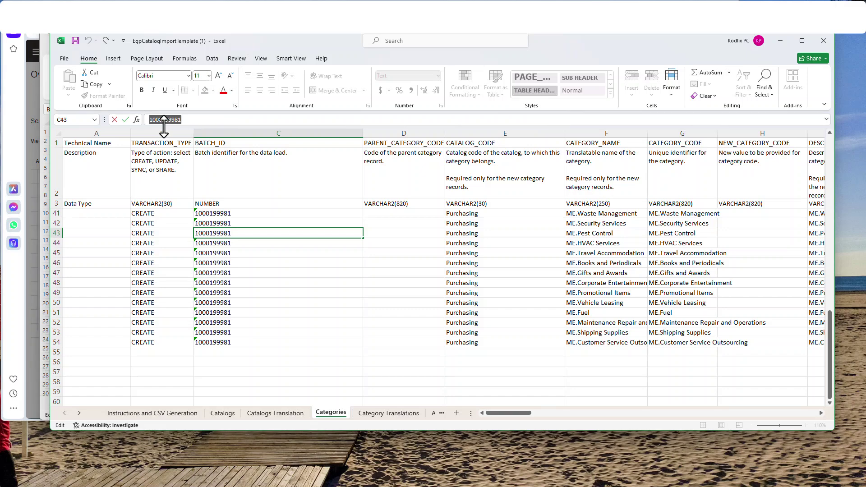
left_click(824, 42)
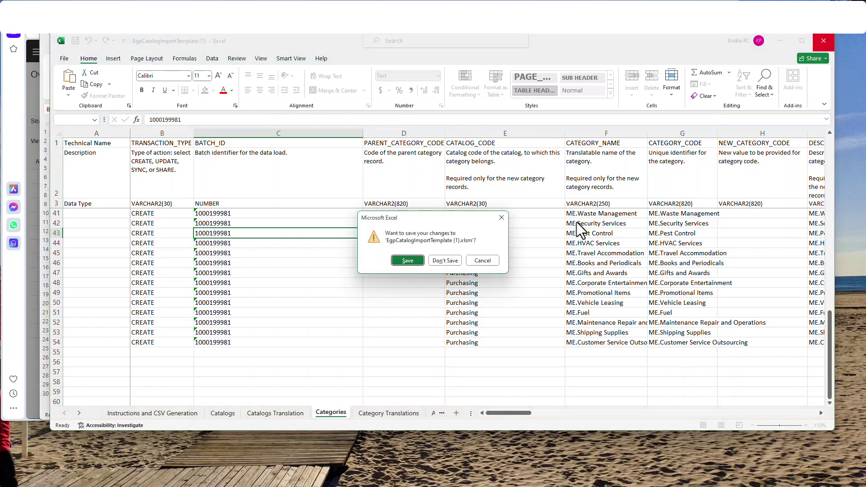
left_click(445, 260)
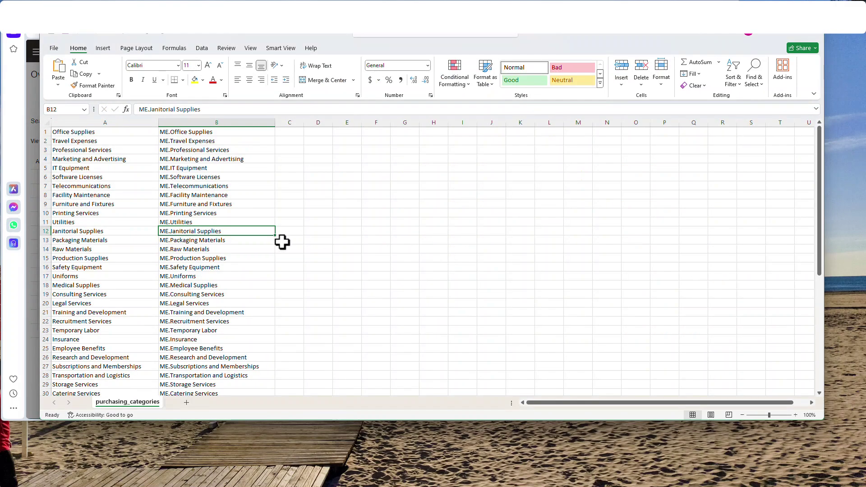
left_click(772, 37)
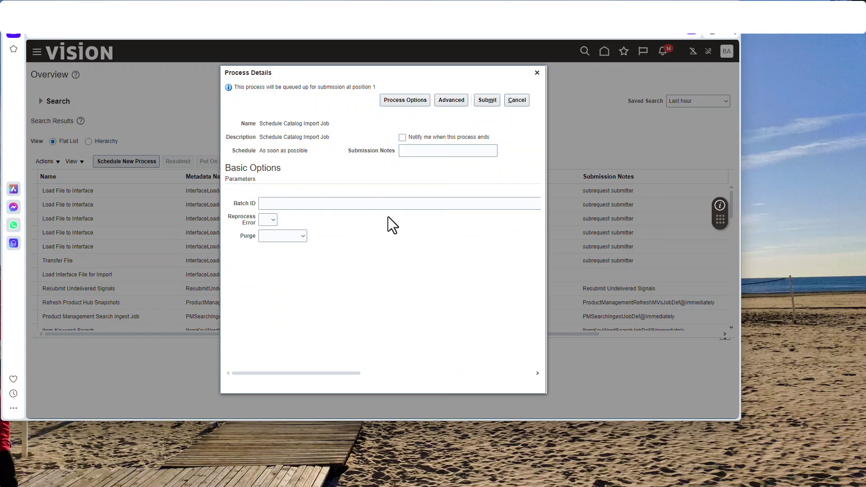
left_click(328, 203)
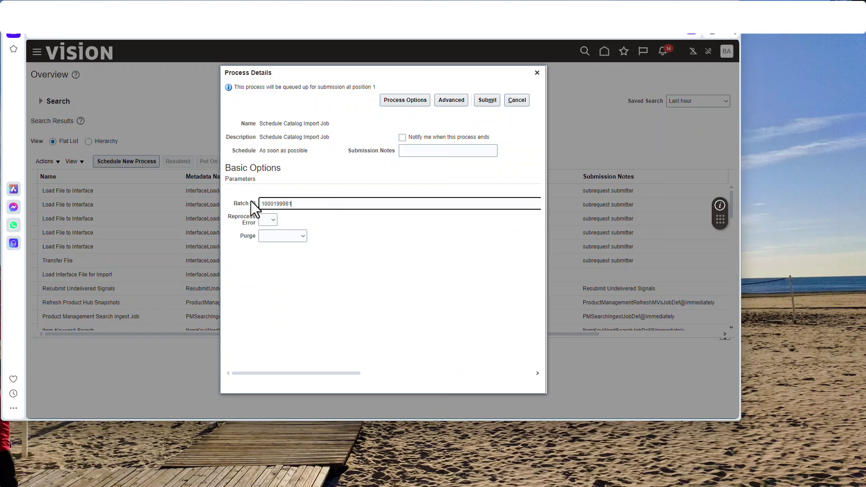
left_click(490, 102)
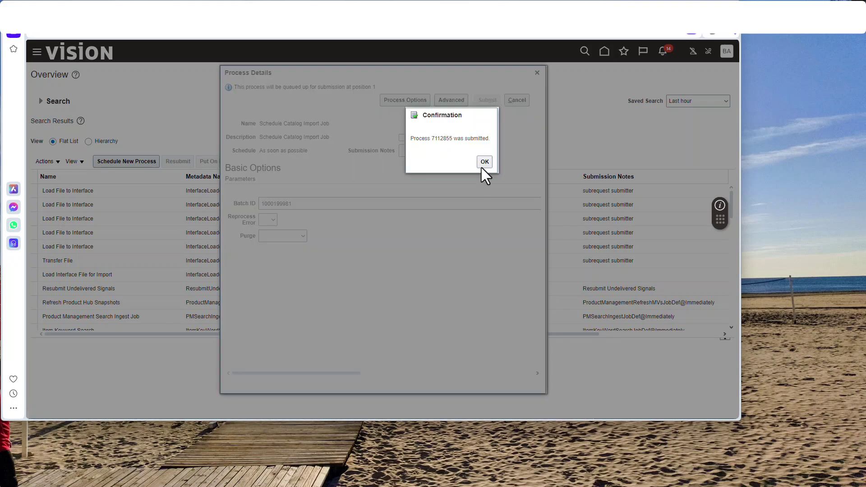
left_click(485, 162)
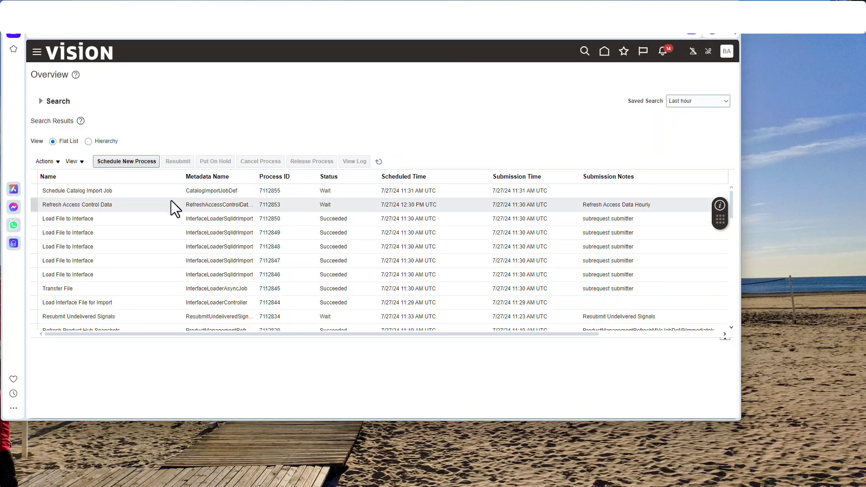
Refresh the process list until job 7112855 and its Item Import children show Succeeded.
left_click(379, 161)
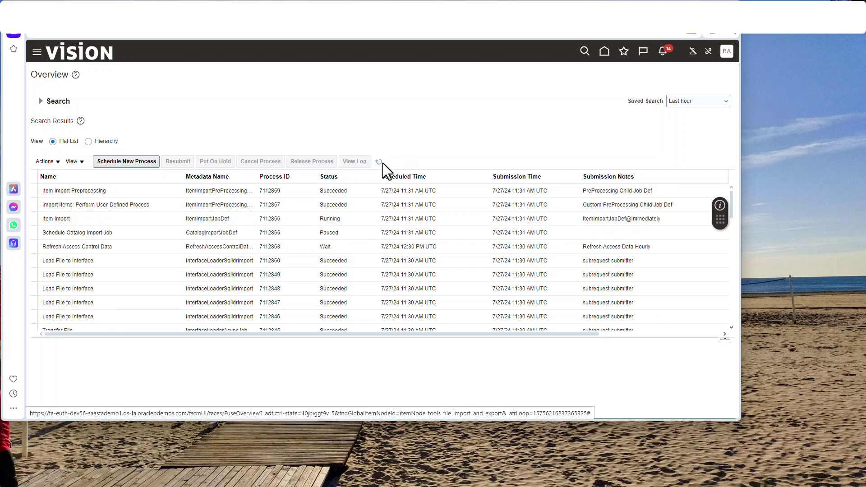
left_click(382, 163)
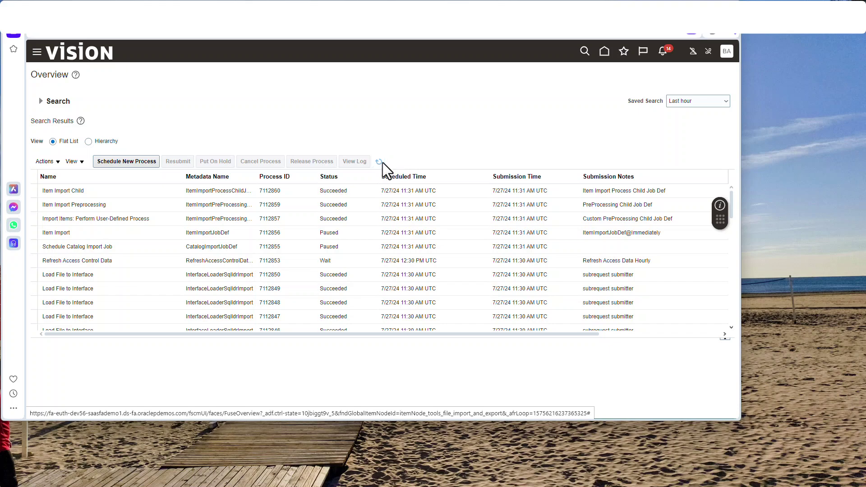
left_click(382, 162)
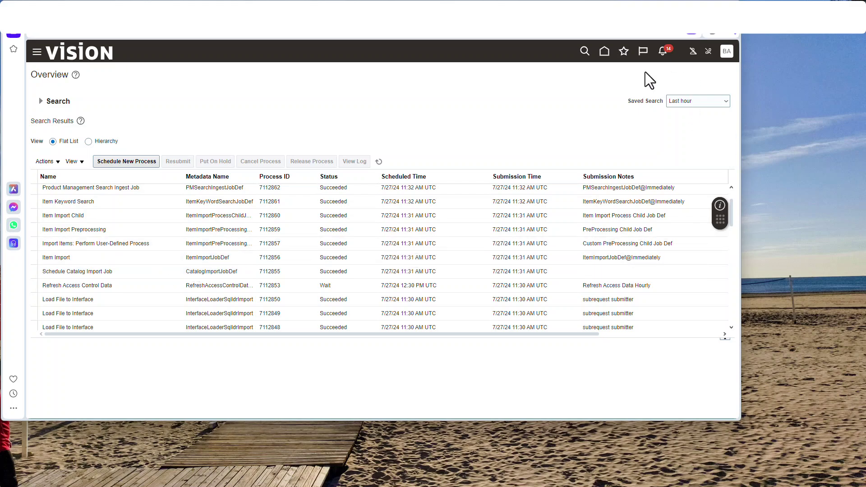
Go through Setup and Maintenance to Manage Catalogs and open the Purchasing catalog.
left_click(727, 52)
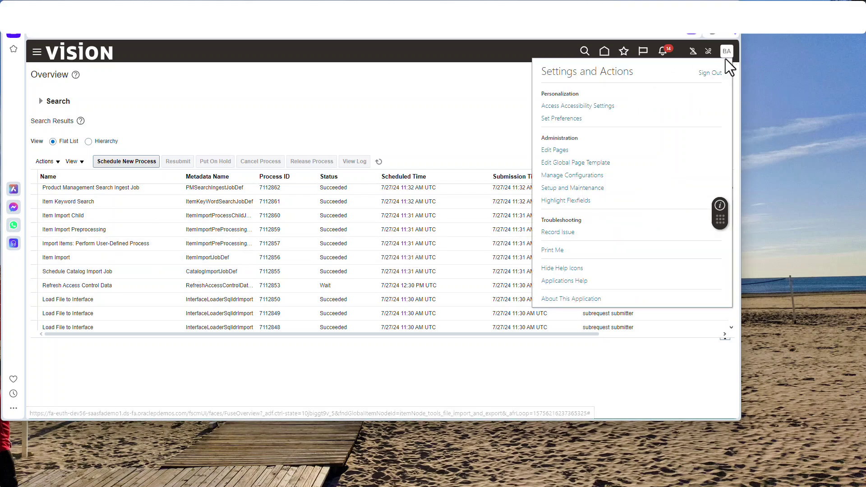
left_click(571, 187)
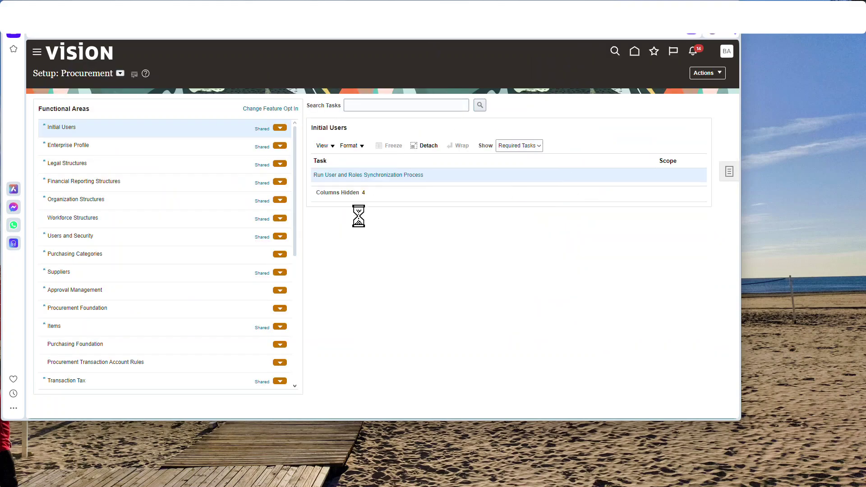
left_click(103, 257)
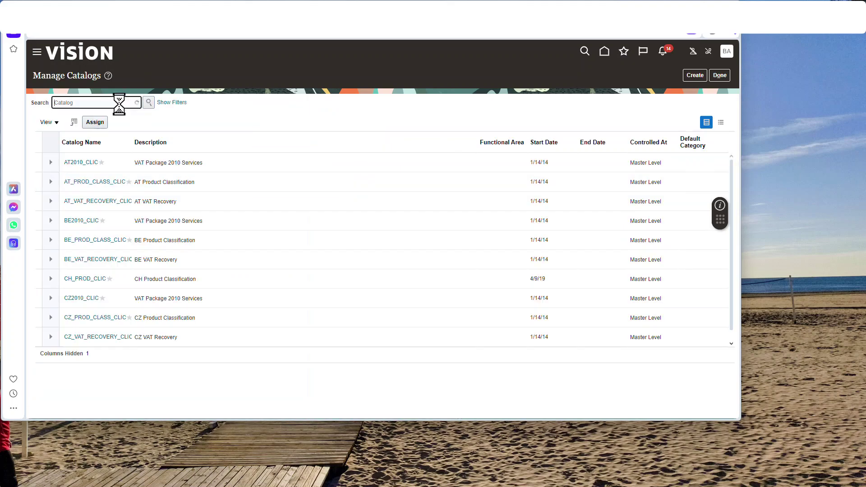
left_click(87, 199)
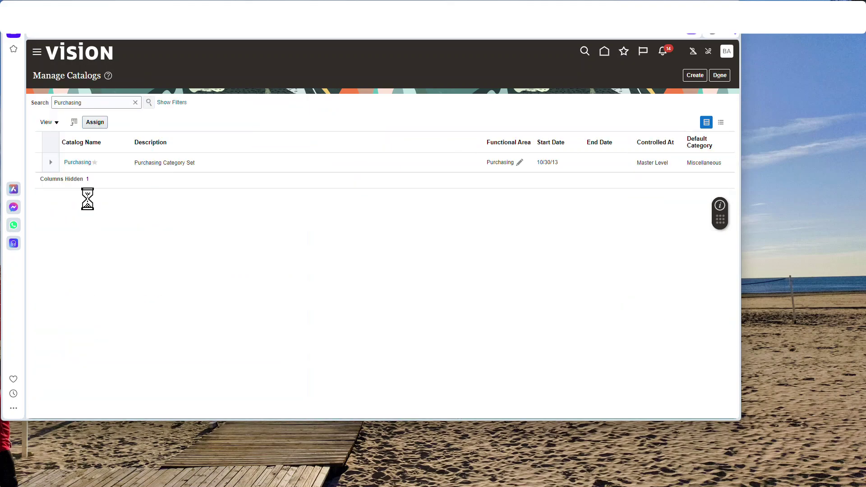
left_click(82, 164)
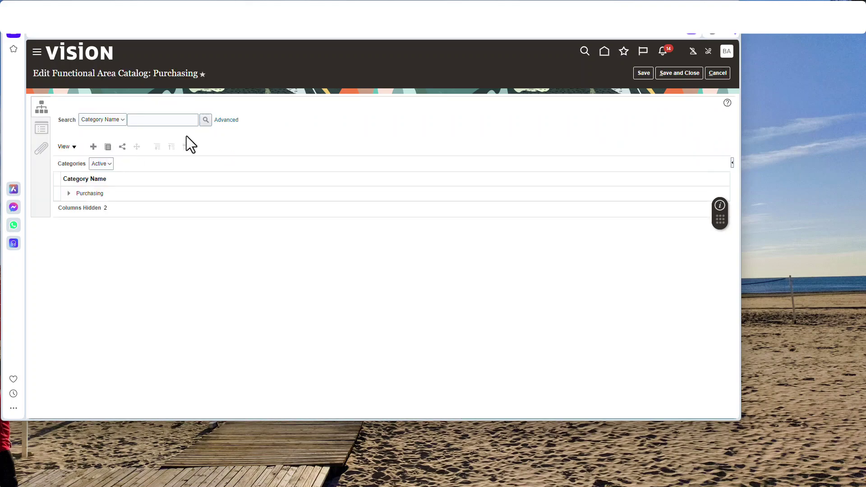
Expand the Purchasing tree, review ME.Telecommunications and ME.Software Licenses details, then close the catalog.
left_click(70, 195)
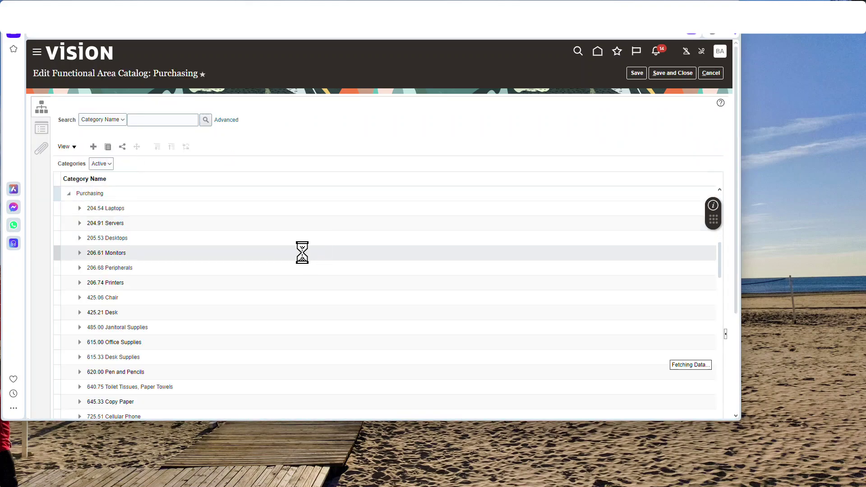
scroll(303, 252, "down", 15)
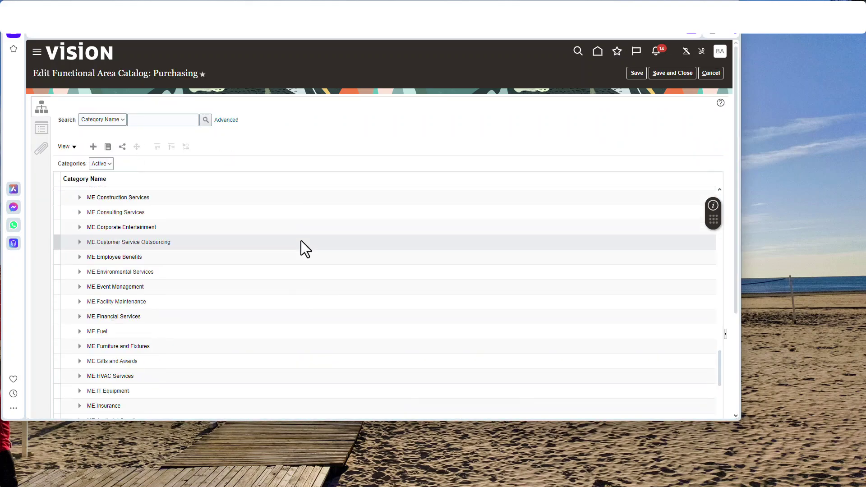
scroll(137, 328, "down", 8)
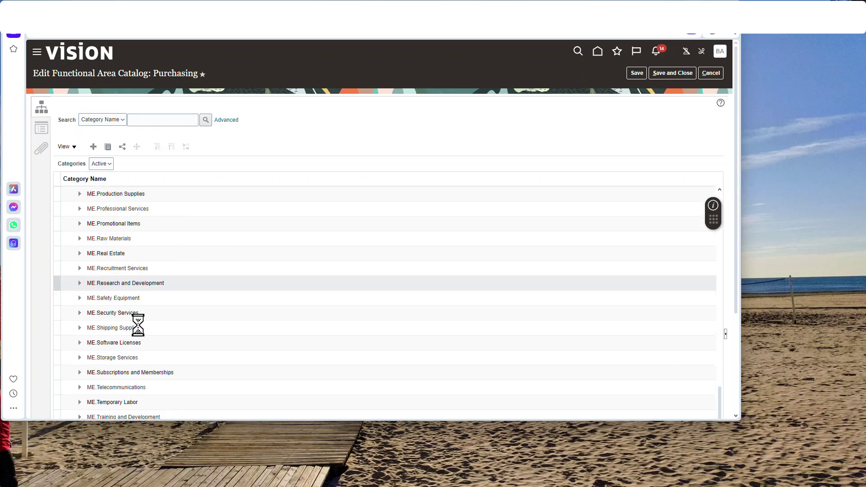
scroll(138, 326, "down", 6)
scroll(137, 325, "up", 3)
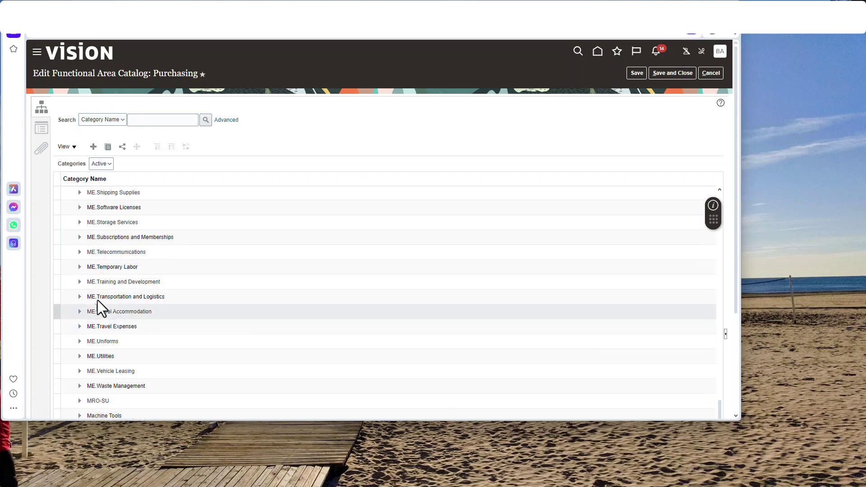
left_click(142, 252)
left_click(490, 135)
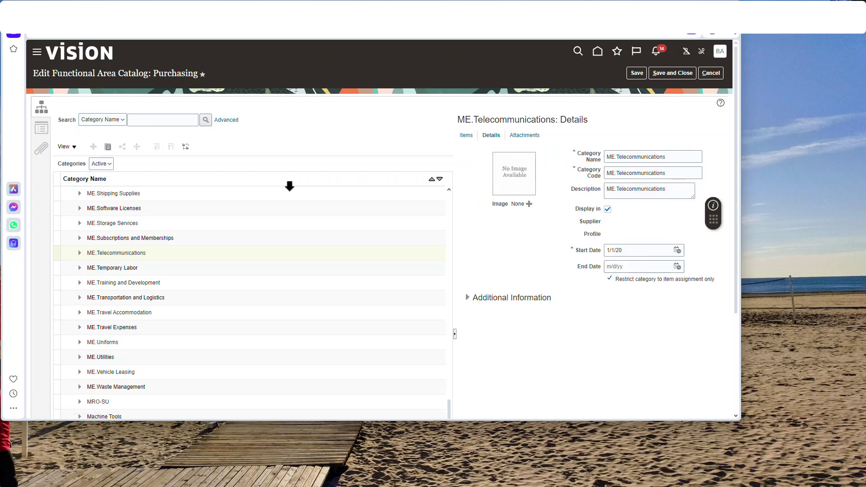
left_click(114, 208)
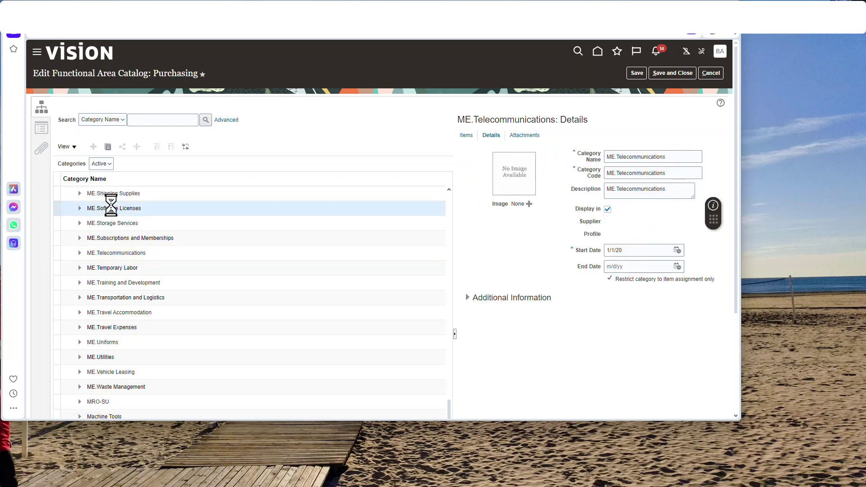
left_click(672, 73)
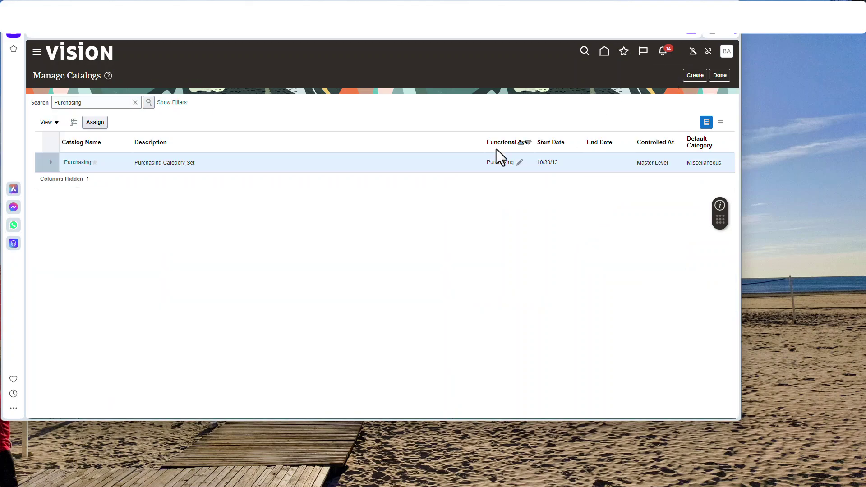